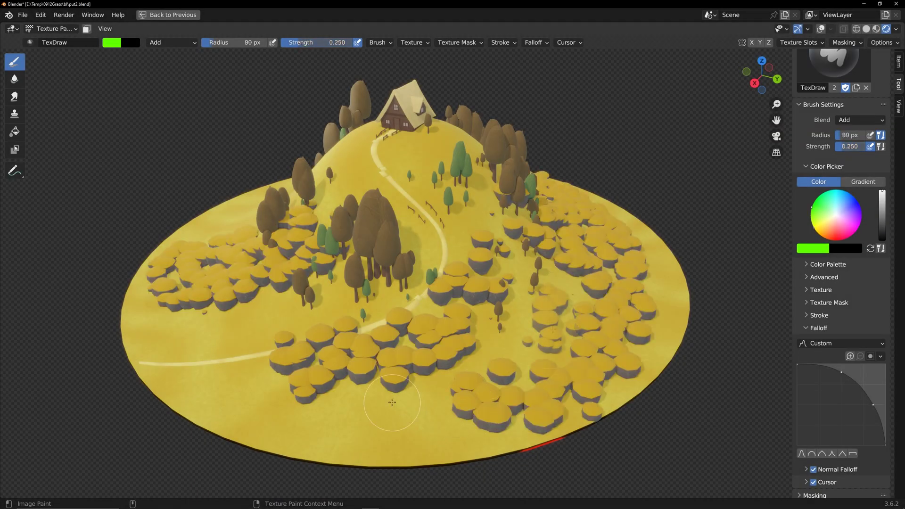
# - Enlarge stones in front of, to the right of and to the left of the hill by painting green in Add blend mode
pyautogui.click(395, 387)
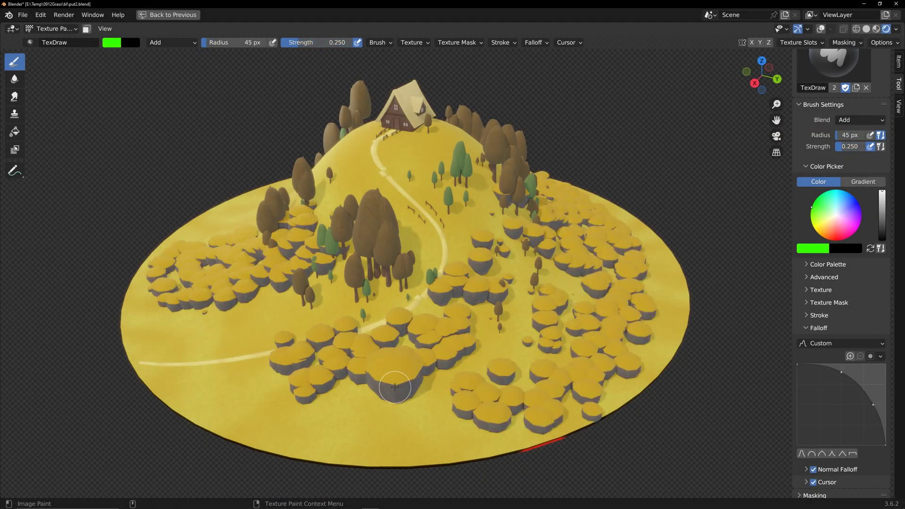
pyautogui.click(490, 215)
pyautogui.click(233, 315)
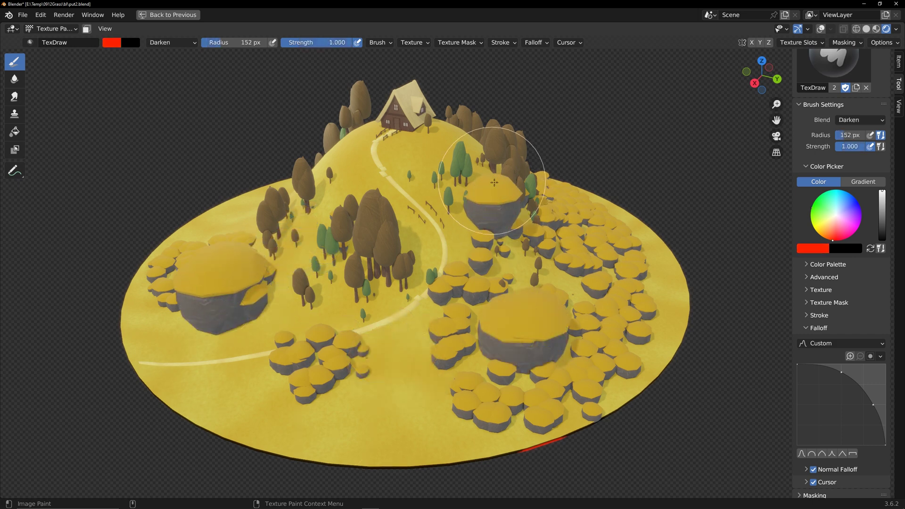
# - Clear stones from the hillside and front of the ground by painting red in Darken blend mode at strength 1.000
pyautogui.click(502, 208)
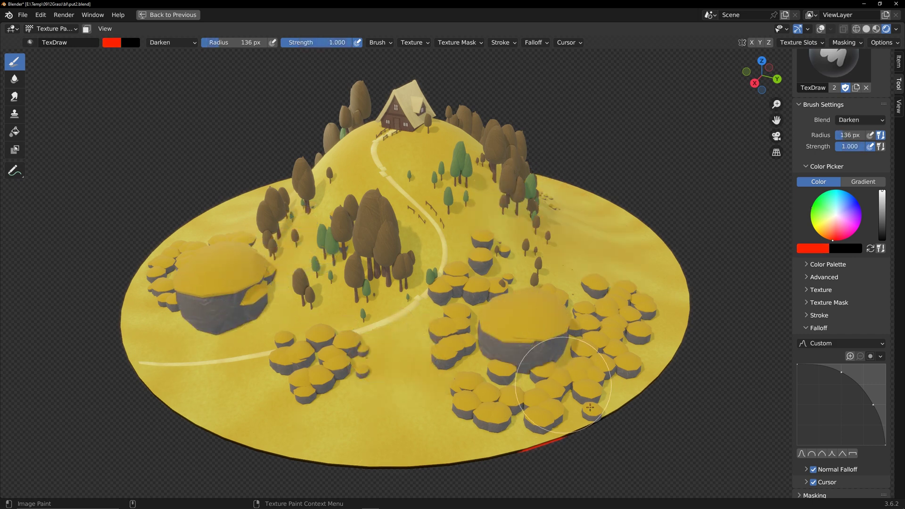
pyautogui.click(564, 385)
pyautogui.press('[')
pyautogui.moveTo(492, 259); pyautogui.dragTo(379, 323)
pyautogui.moveTo(460, 333); pyautogui.dragTo(477, 415)
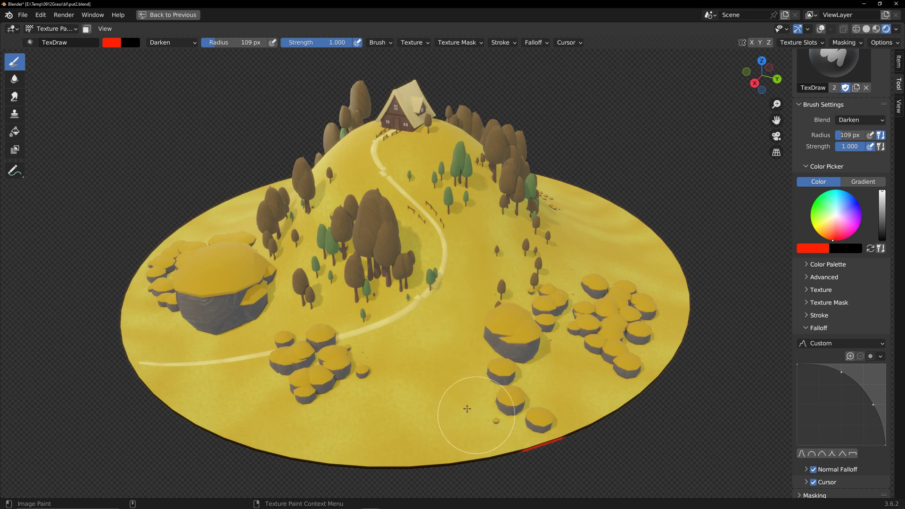
pyautogui.click(292, 353)
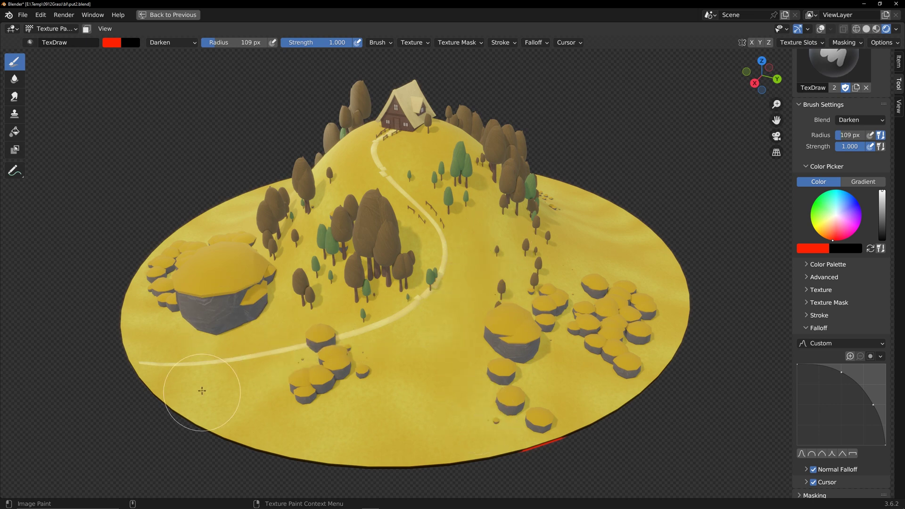
# - Change the brush colour to green, paint over the large stone left of the hill, and shrink the brush radius
pyautogui.click(812, 207)
pyautogui.click(163, 42)
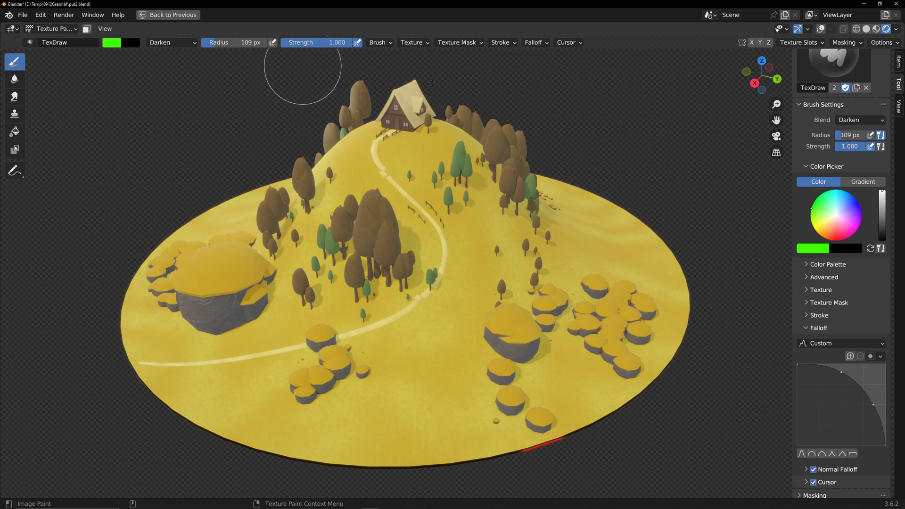
pyautogui.click(216, 331)
pyautogui.press('[')
pyautogui.press('[')
pyautogui.press('[')
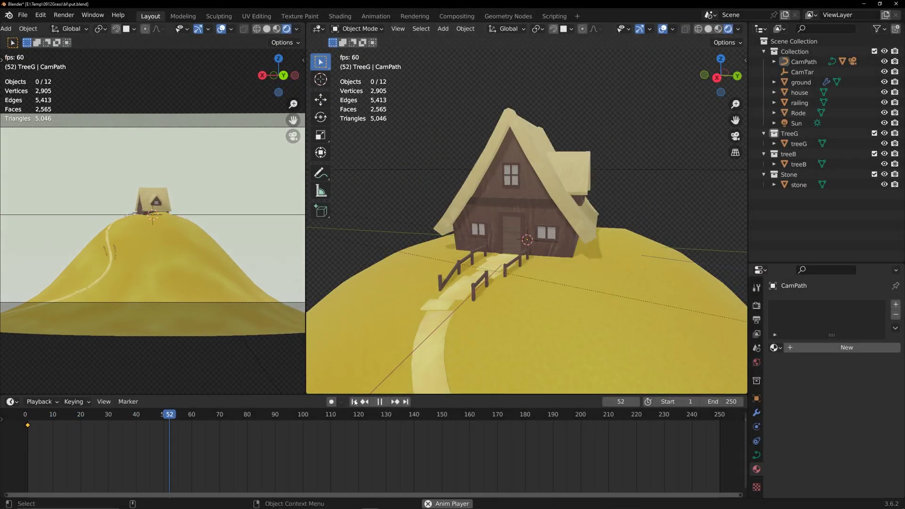
# - Return to frame 1 and examine the scene's collections by excluding and re-enabling Collection, TreeG, treeB and Stone
pyautogui.click(355, 401)
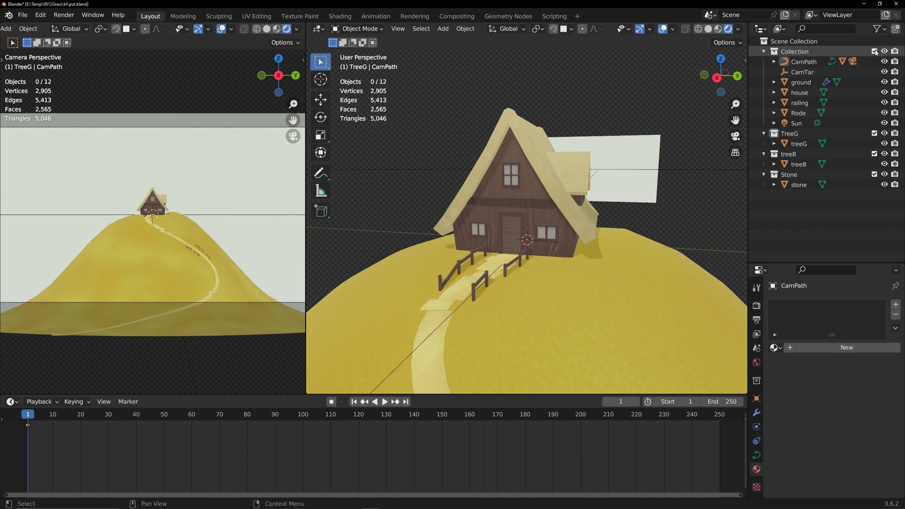
pyautogui.click(874, 51)
pyautogui.click(875, 103)
pyautogui.click(875, 82)
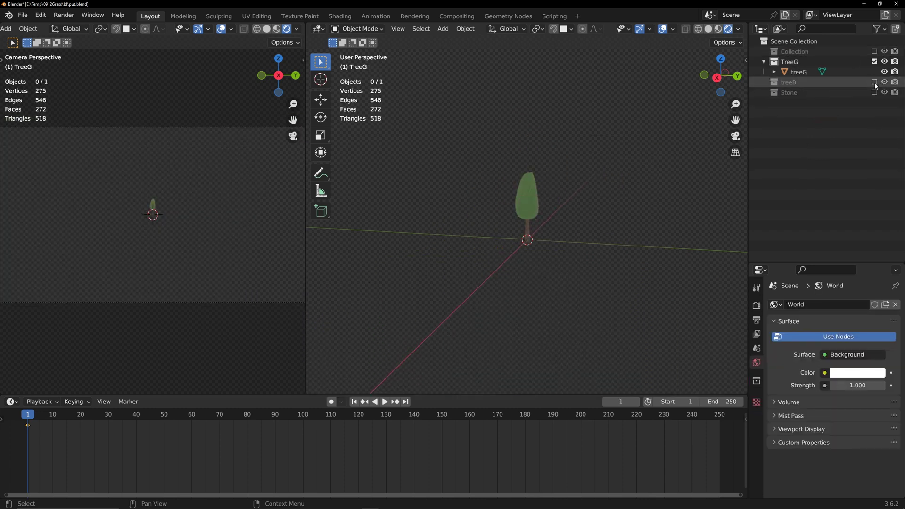
pyautogui.click(875, 82)
pyautogui.click(874, 52)
pyautogui.click(875, 175)
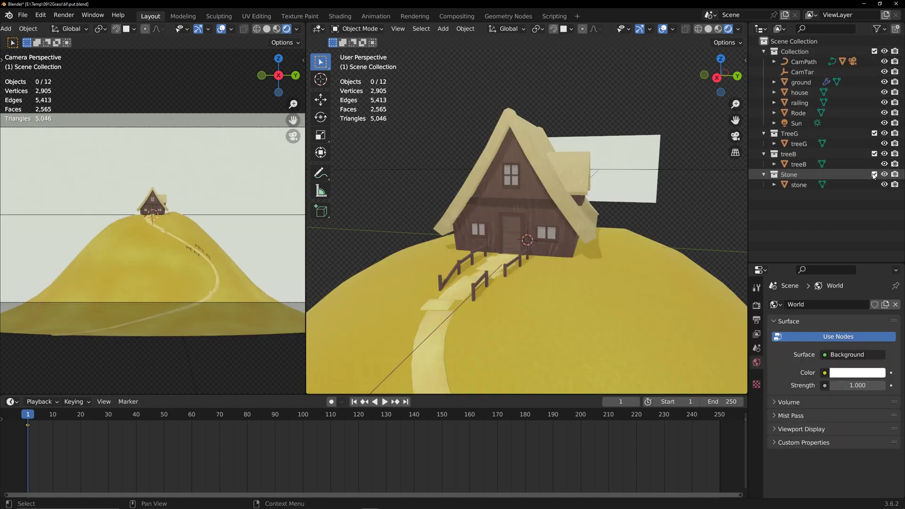
# - Select the ground object and replace the timeline with an enlarged Geometry Node Editor
pyautogui.click(801, 82)
pyautogui.scroll(-4, 418, 304)
pyautogui.click(17, 403)
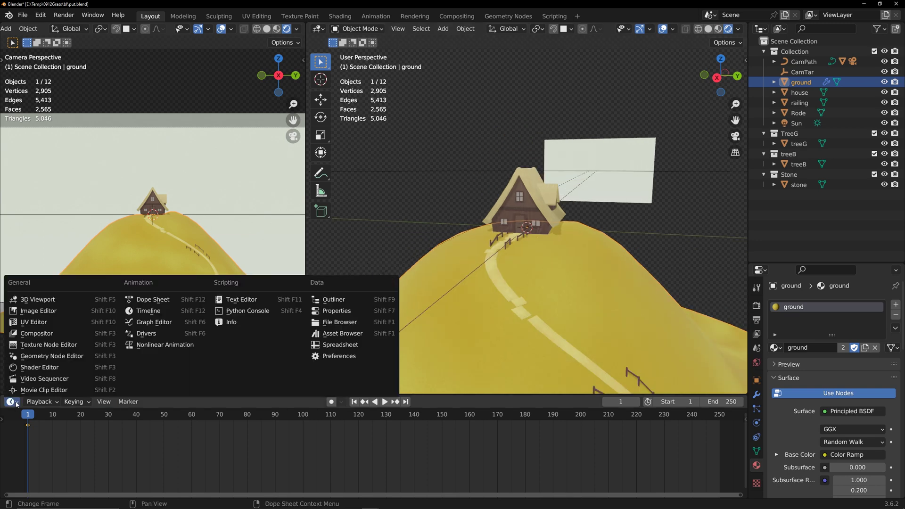
pyautogui.click(52, 356)
pyautogui.moveTo(264, 393); pyautogui.dragTo(264, 263)
# - Create a new geometry node group on the ground object and name it Ground
pyautogui.click(362, 271)
pyautogui.moveTo(456, 302); pyautogui.dragTo(382, 308, button='middle')
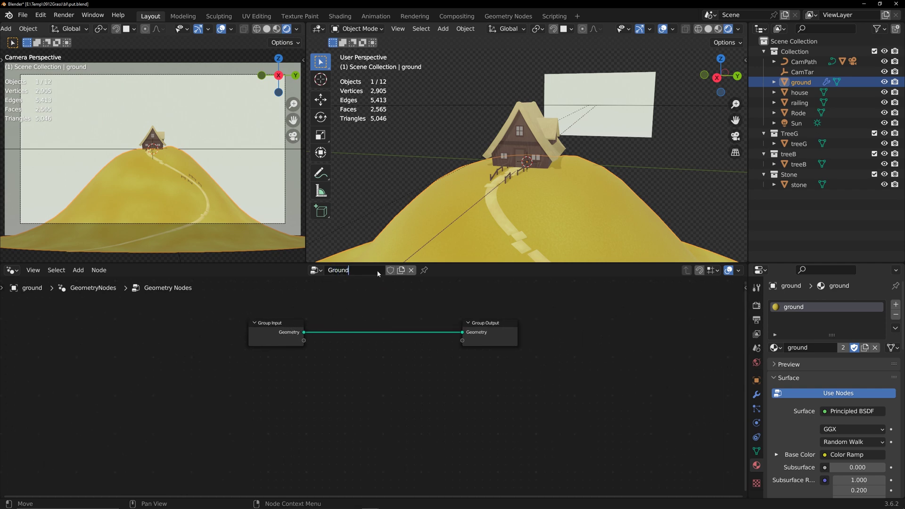
pyautogui.press('Return')
# - Insert a Distribute Points on Faces node between Group Input and Group Output
pyautogui.scroll(5, 393, 301)
pyautogui.moveTo(393, 301); pyautogui.dragTo(408, 351, button='middle')
pyautogui.moveTo(253, 342); pyautogui.dragTo(188, 345)
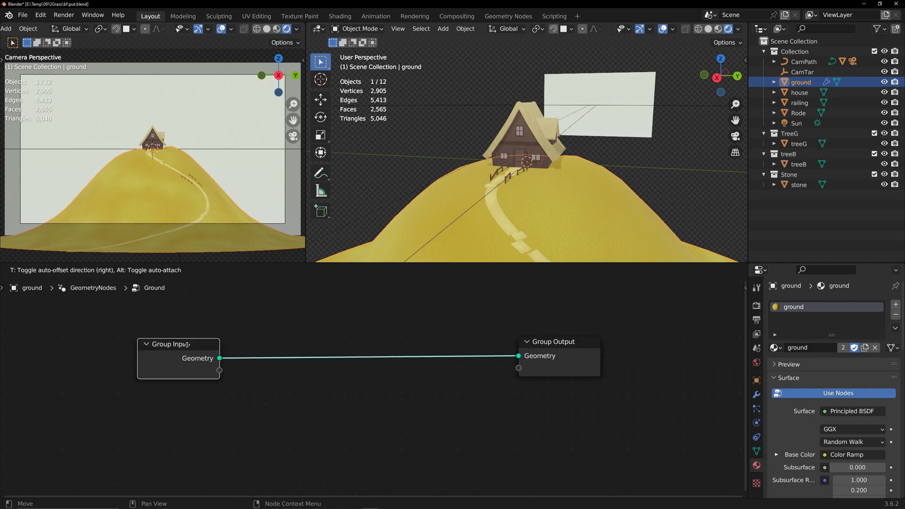
pyautogui.hotkey('shift', 'a')
pyautogui.click(315, 300)
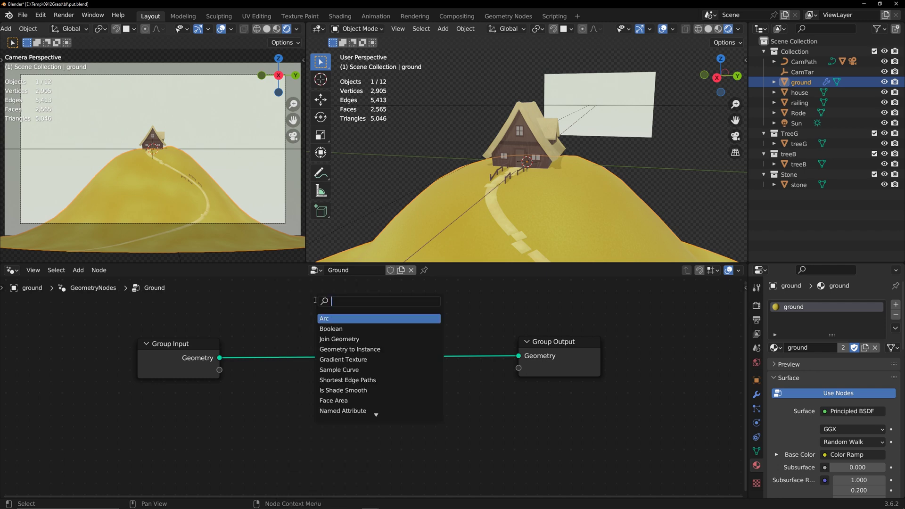
pyautogui.write('dis')
pyautogui.press('Down')
pyautogui.press('Down')
pyautogui.press('Down')
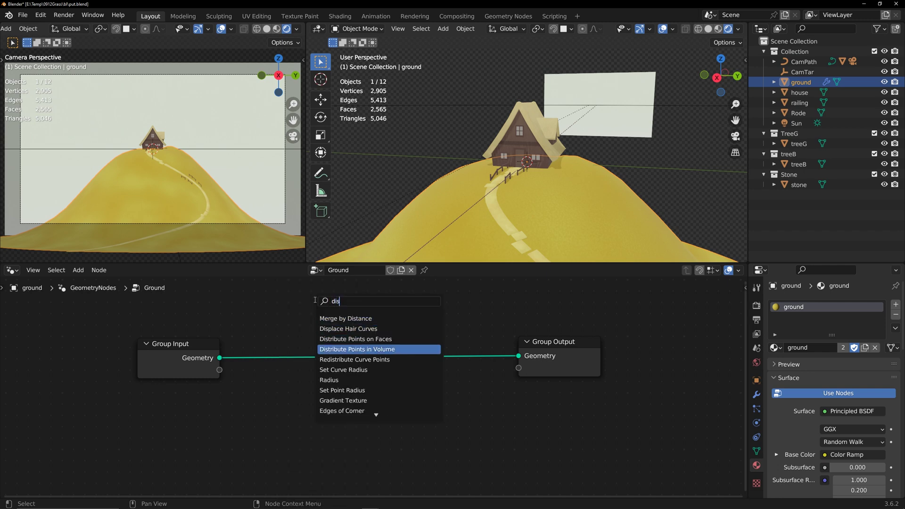
pyautogui.press('Up')
pyautogui.press('Return')
pyautogui.click(339, 336)
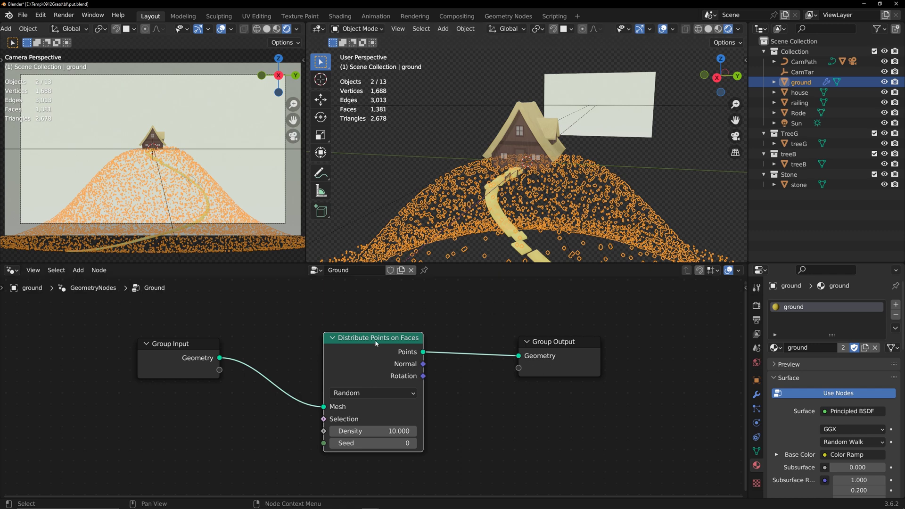
# - Insert a Join Geometry node before Group Output and connect the Group Input geometry to it as well
pyautogui.moveTo(376, 344); pyautogui.dragTo(328, 353)
pyautogui.hotkey('shift', 'a')
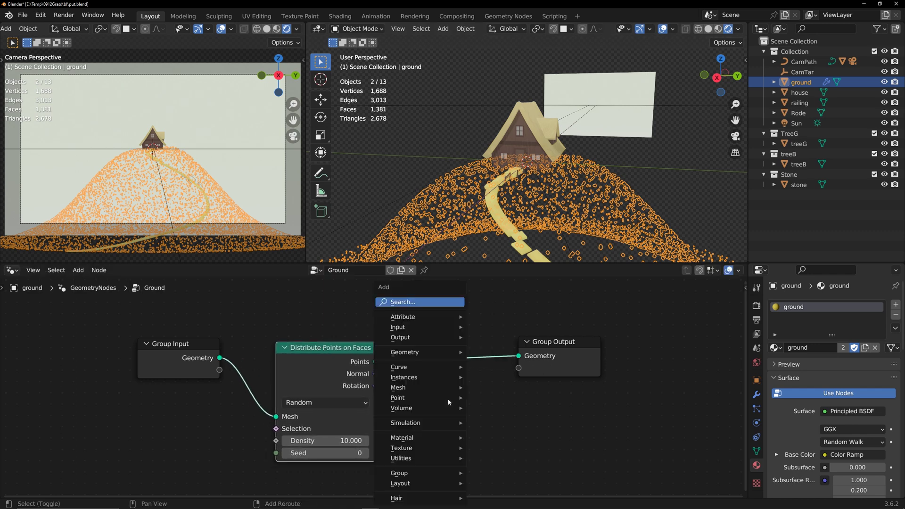
pyautogui.click(429, 302)
pyautogui.write('join')
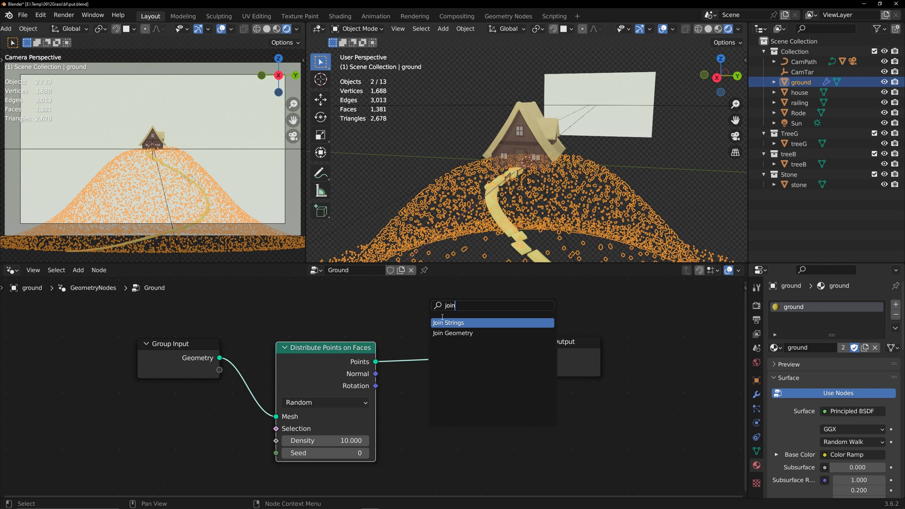
pyautogui.click(453, 333)
pyautogui.click(464, 337)
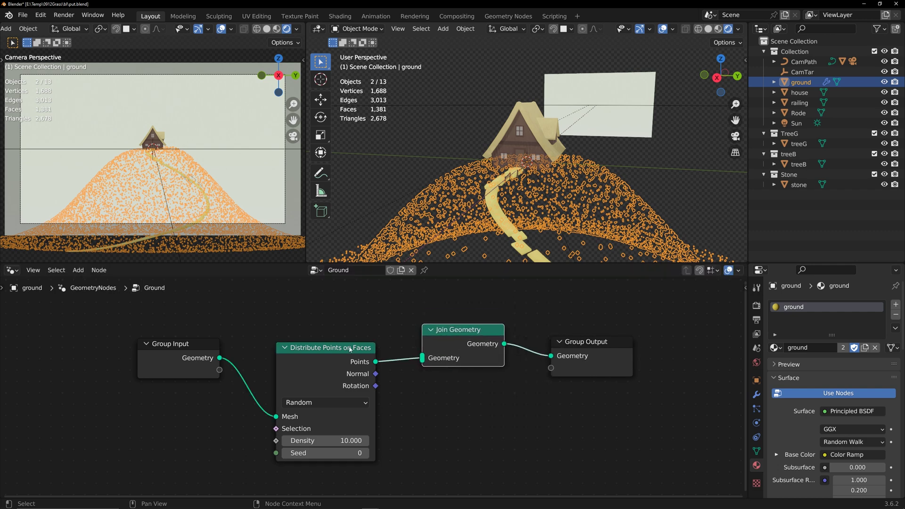
pyautogui.moveTo(220, 346); pyautogui.dragTo(422, 358)
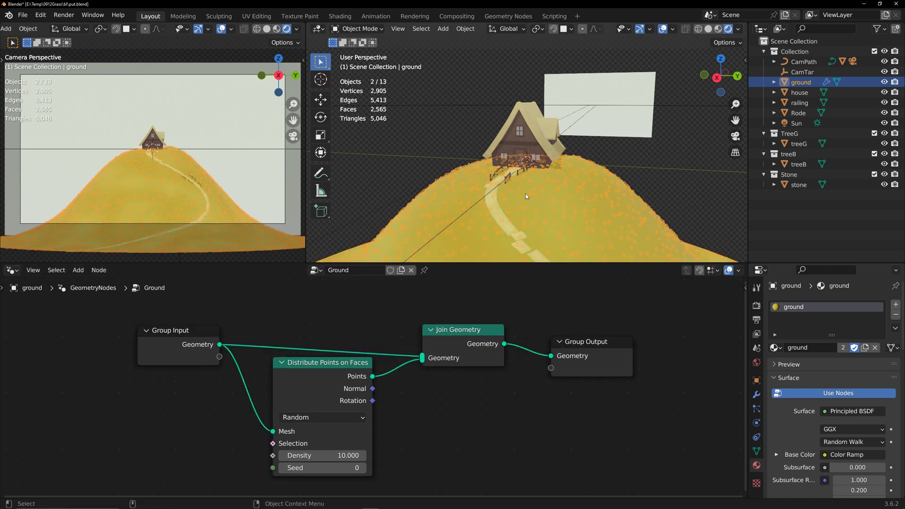
# - Deselect the ground and switch the perspective viewport to Solid shading
pyautogui.click(667, 165)
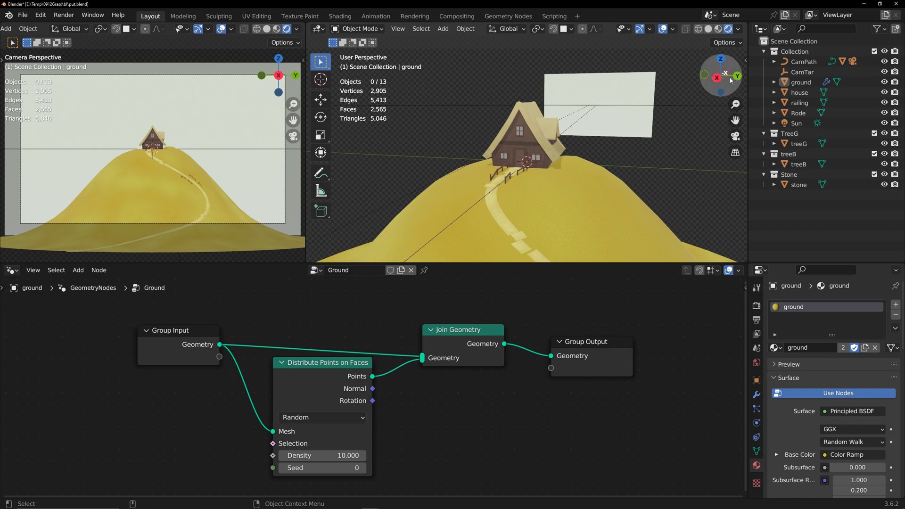
pyautogui.click(709, 29)
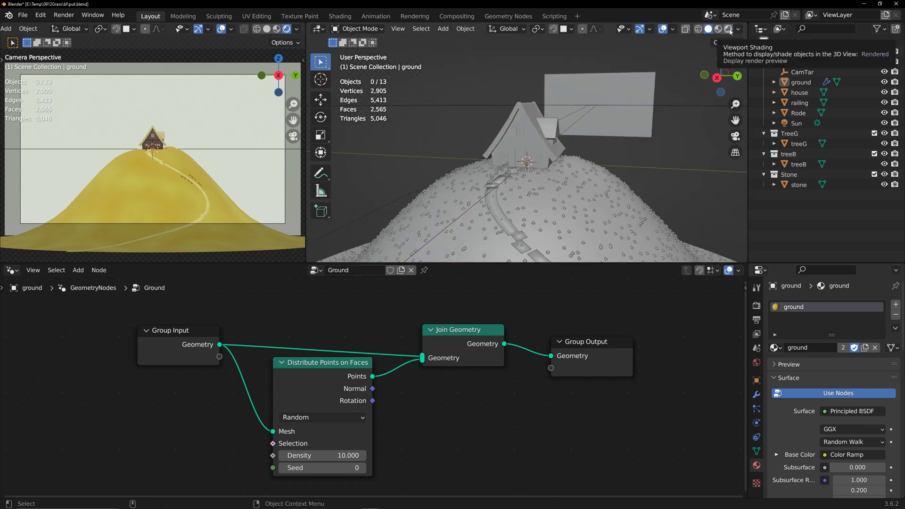
# - Make room in the node chain and insert an Instance on Points node between Distribute Points on Faces and Join Geometry
pyautogui.moveTo(468, 334); pyautogui.dragTo(504, 348)
pyautogui.moveTo(485, 312); pyautogui.dragTo(632, 360)
pyautogui.moveTo(516, 345); pyautogui.dragTo(559, 322)
pyautogui.click(448, 416)
pyautogui.hotkey('shift', 'a')
pyautogui.write('ins')
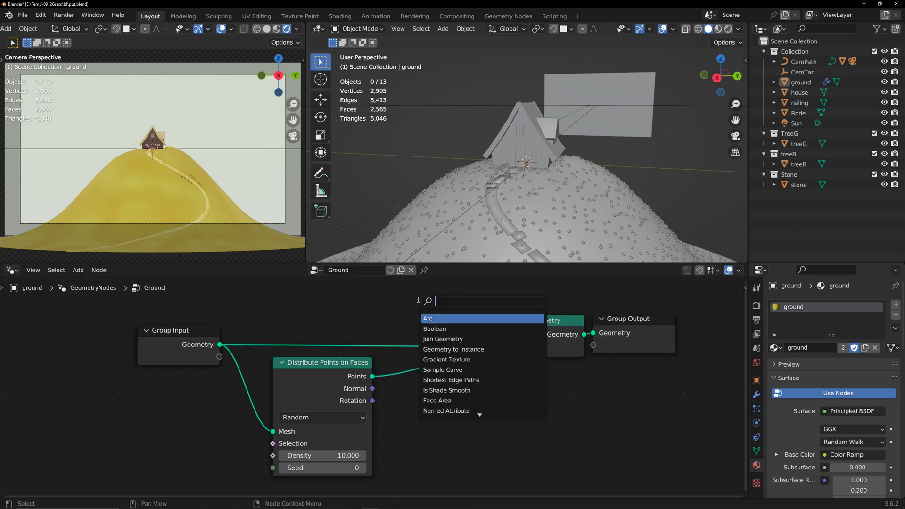
pyautogui.click(444, 371)
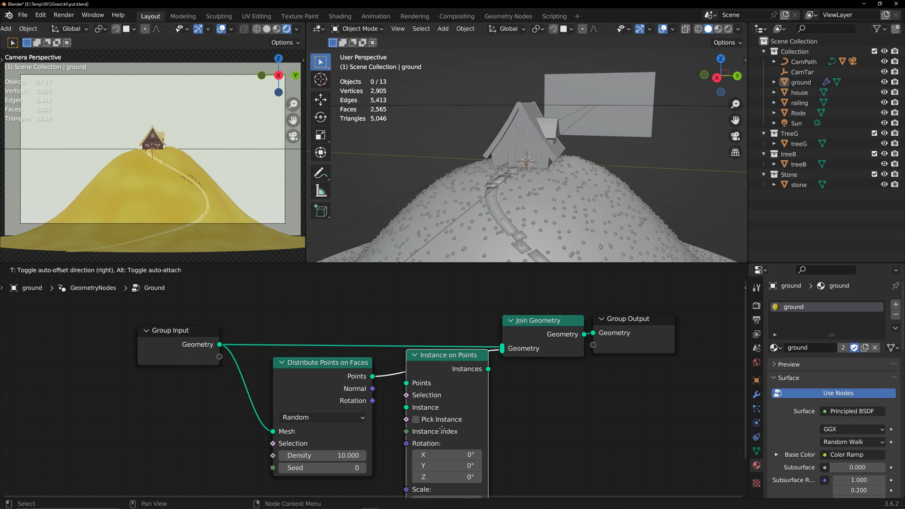
pyautogui.click(443, 425)
# - Move Group Input and Distribute Points on Faces away from Instance on Points and enlarge the node editor
pyautogui.moveTo(345, 366); pyautogui.dragTo(314, 373)
pyautogui.moveTo(388, 415); pyautogui.dragTo(406, 377, button='middle')
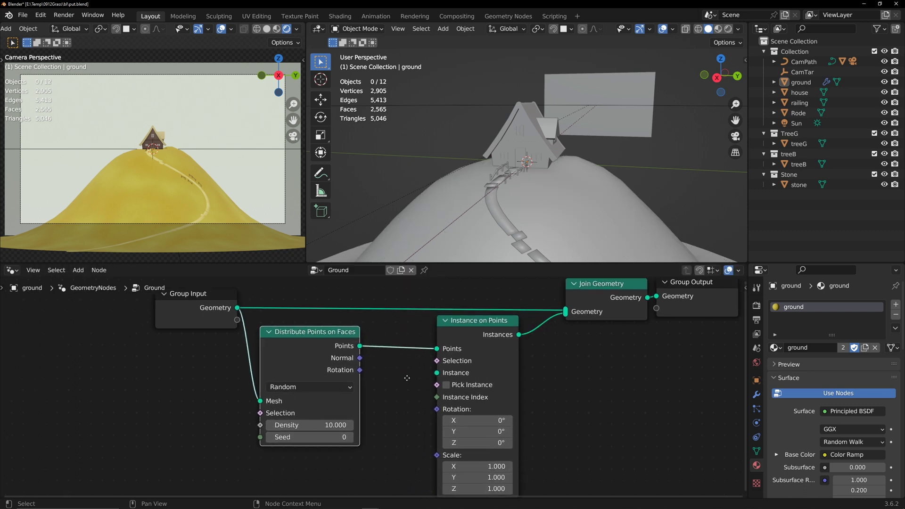
pyautogui.moveTo(124, 305); pyautogui.dragTo(291, 338)
pyautogui.moveTo(290, 333); pyautogui.dragTo(218, 340)
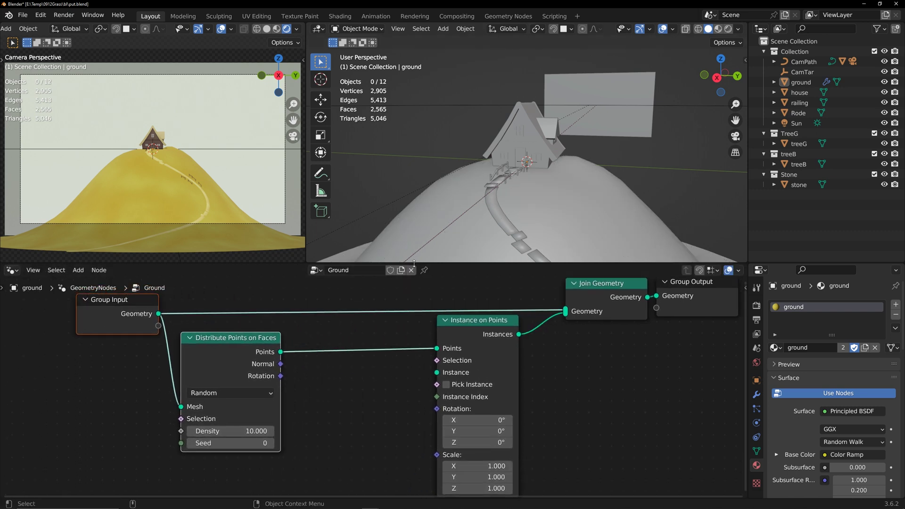
pyautogui.moveTo(414, 264); pyautogui.dragTo(413, 213)
# - Add a Collection Info node and connect its Instances output to the Instance input of Instance on Points
pyautogui.scroll(-2, 405, 384)
pyautogui.moveTo(364, 393); pyautogui.dragTo(374, 355, button='middle')
pyautogui.click(367, 347)
pyautogui.hotkey('shift', 'a')
pyautogui.click(338, 302)
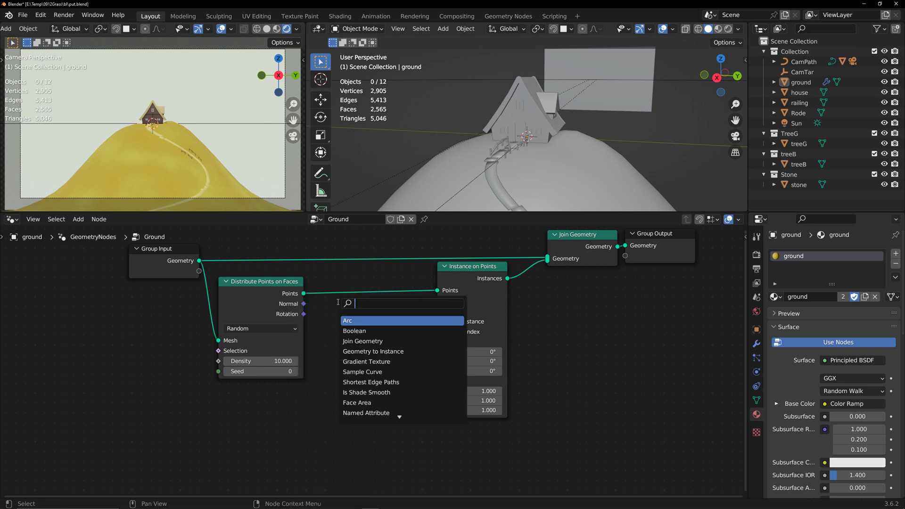
pyautogui.write('coll')
pyautogui.click(365, 322)
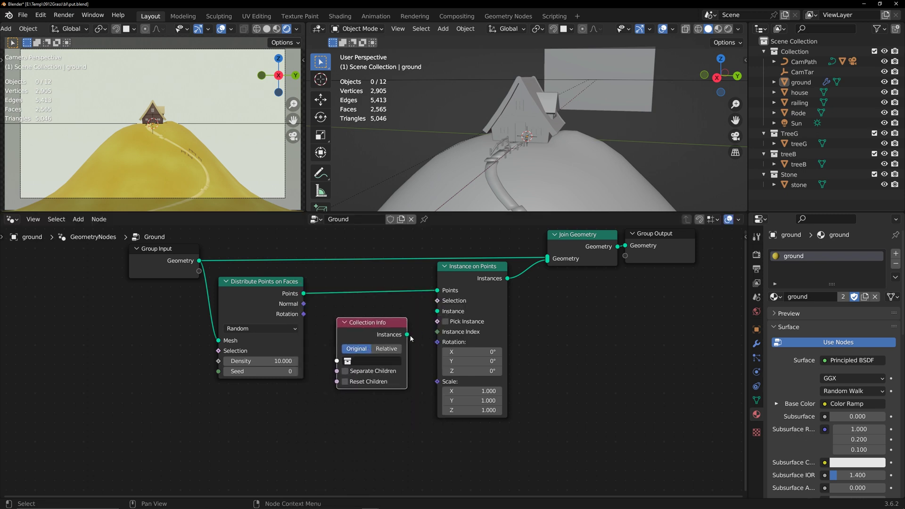
pyautogui.click(415, 311)
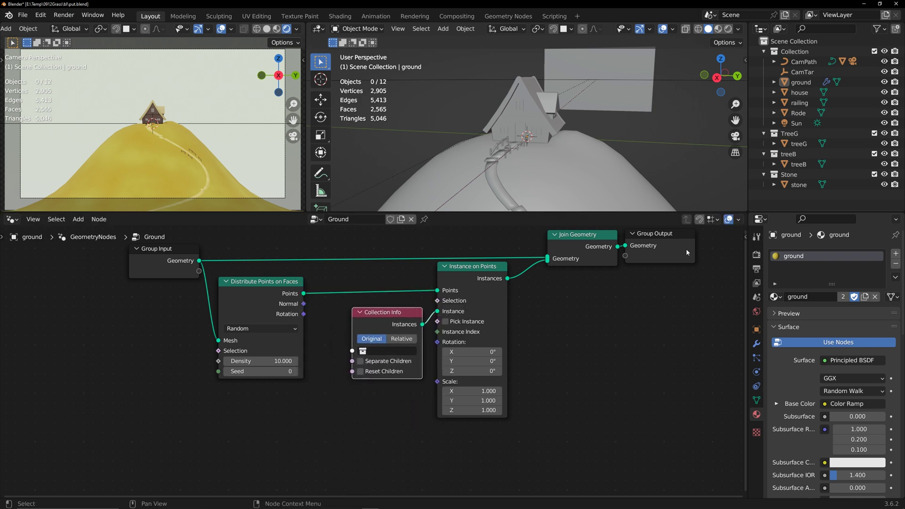
# - Expose the Collection Info node's Collection input in the ground's modifier through a separate Group Input, and tidy the nodes
pyautogui.click(599, 165)
pyautogui.click(756, 345)
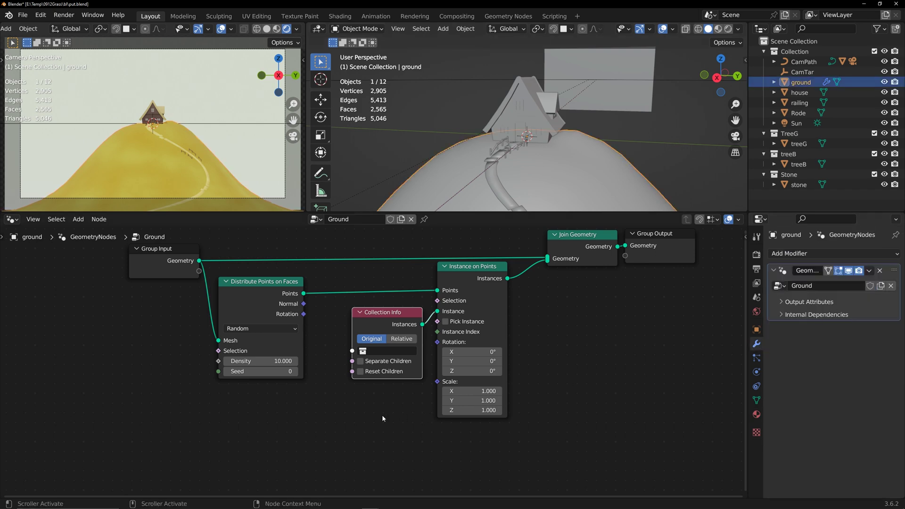
pyautogui.moveTo(353, 350); pyautogui.dragTo(231, 354)
pyautogui.click(287, 392)
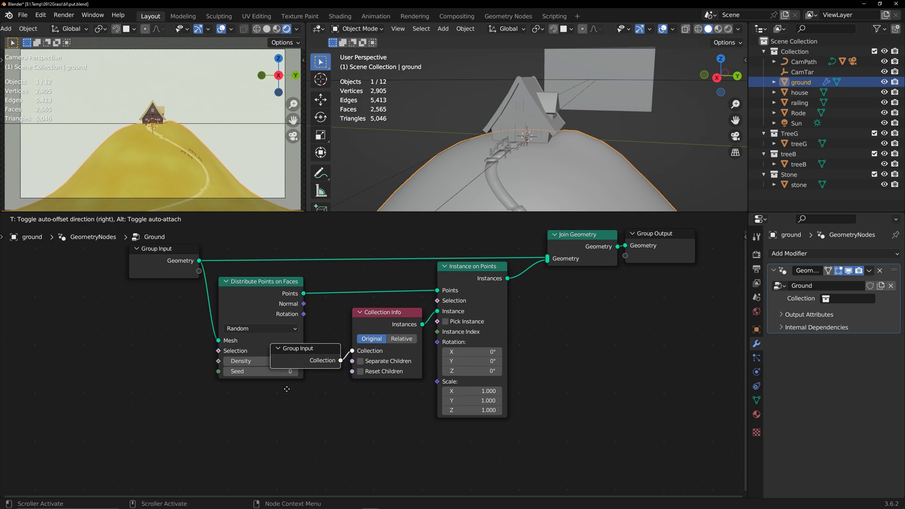
pyautogui.click(398, 384)
pyautogui.moveTo(81, 266); pyautogui.dragTo(187, 317)
# - Set the ground modifier's Collection to treeB and preview the deselected ground in Rendered shading
pyautogui.click(848, 299)
pyautogui.click(828, 334)
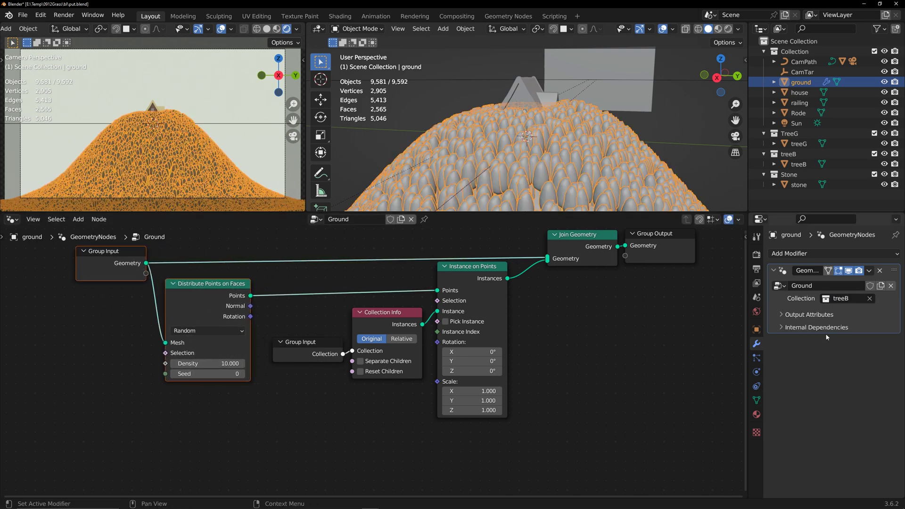
pyautogui.click(654, 342)
pyautogui.click(729, 29)
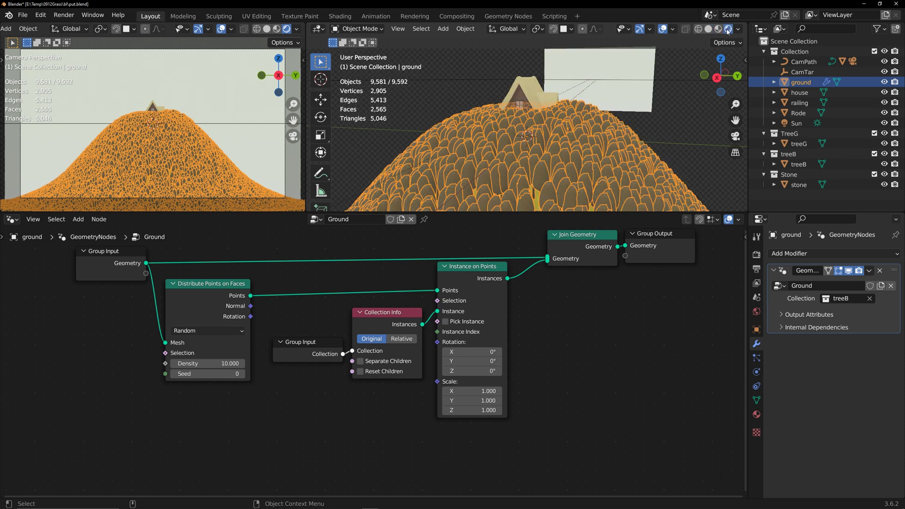
pyautogui.click(423, 114)
# - Set the distribution method of Distribute Points on Faces to Poisson Disk
pyautogui.click(210, 331)
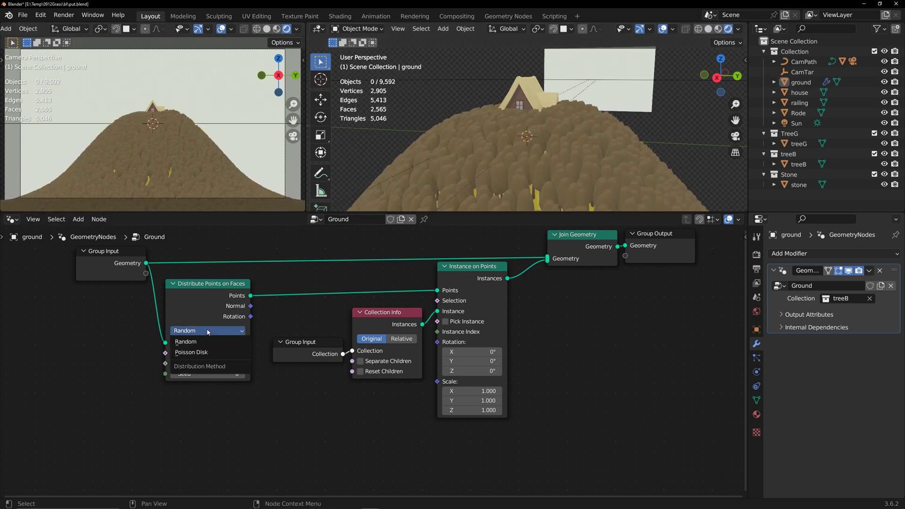
pyautogui.click(205, 353)
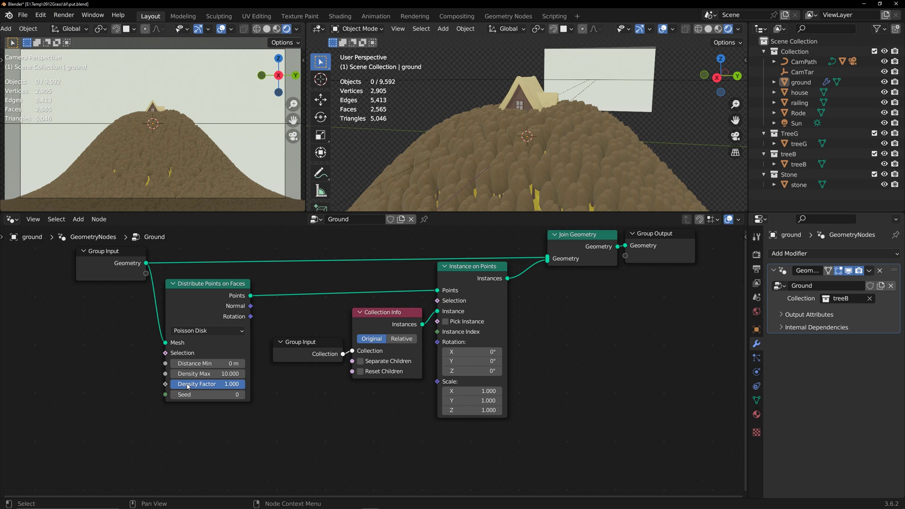
# - Set the Density Max of Distribute Points on Faces to 1 and check the tree scatter across the whole hill
pyautogui.click(207, 373)
pyautogui.write('1')
pyautogui.press('Return')
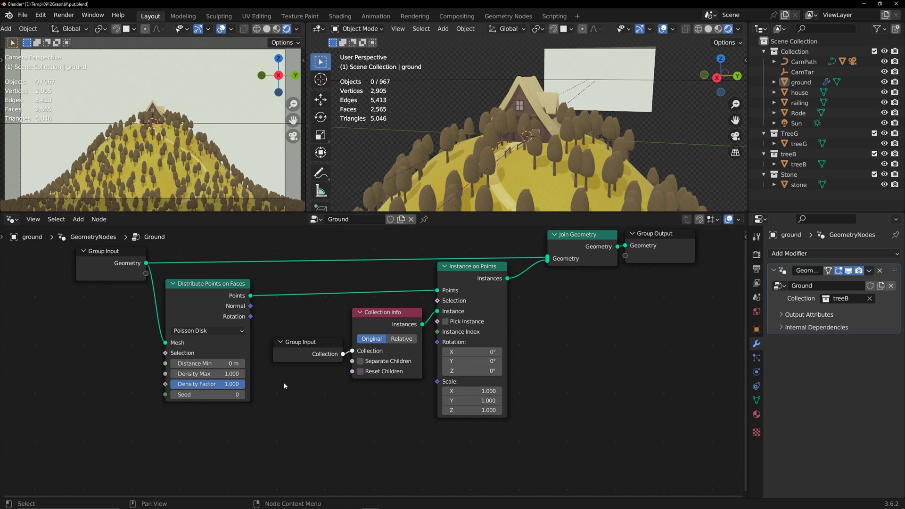
pyautogui.moveTo(447, 212); pyautogui.dragTo(447, 270)
pyautogui.keyDown('ctrl'); pyautogui.moveTo(454, 111); pyautogui.dragTo(541, 227, button='middle'); pyautogui.keyUp('ctrl')
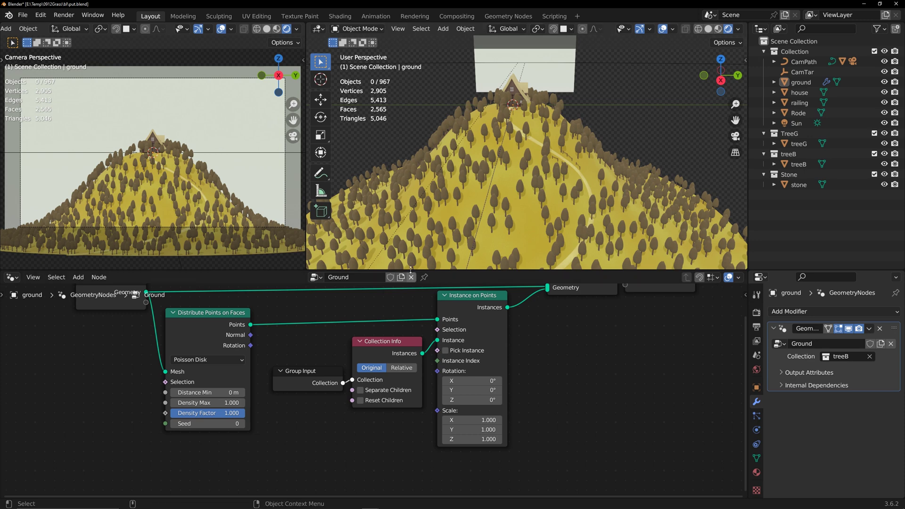
# - Add an Image Texture node and place it below the Distribute Points on Faces node
pyautogui.moveTo(411, 270); pyautogui.dragTo(410, 217)
pyautogui.moveTo(326, 407); pyautogui.dragTo(382, 397, button='middle')
pyautogui.hotkey('shift', 'a')
pyautogui.click(308, 300)
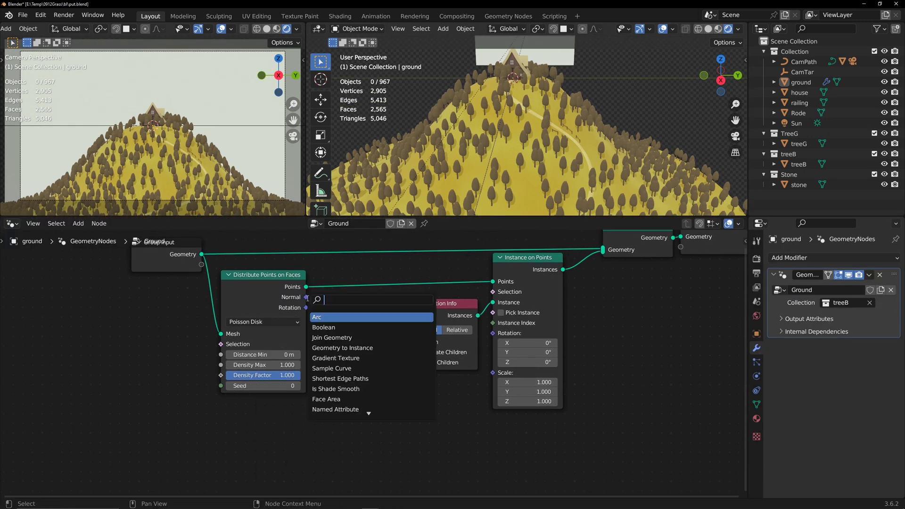
pyautogui.write('ima')
pyautogui.press('Down')
pyautogui.press('Down')
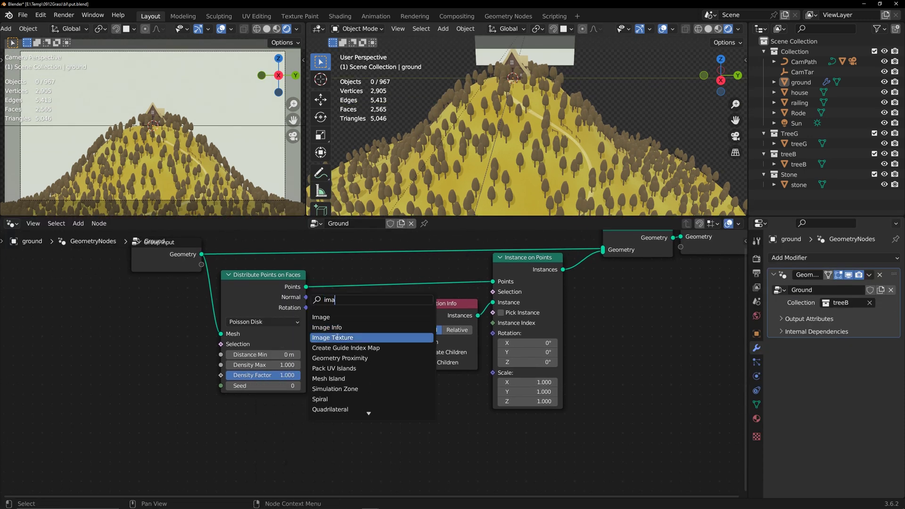
pyautogui.press('Return')
pyautogui.click(265, 439)
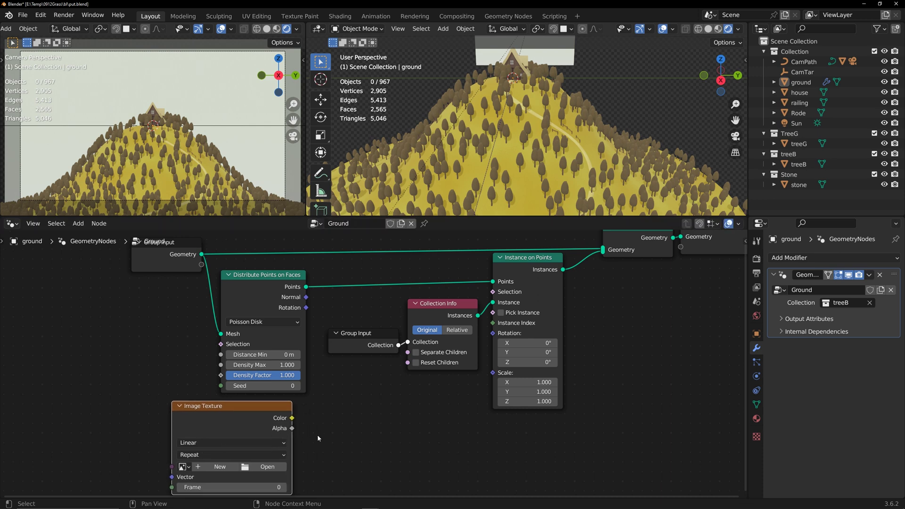
# - Add a Separate Color node fed by the Image Texture's Color output
pyautogui.moveTo(318, 438); pyautogui.dragTo(307, 431, button='middle')
pyautogui.moveTo(283, 413); pyautogui.dragTo(310, 410)
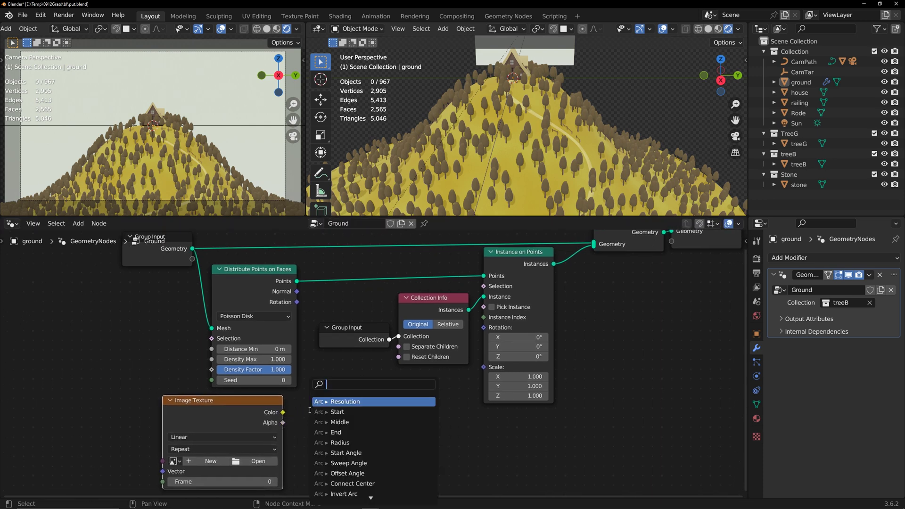
pyautogui.write('sep')
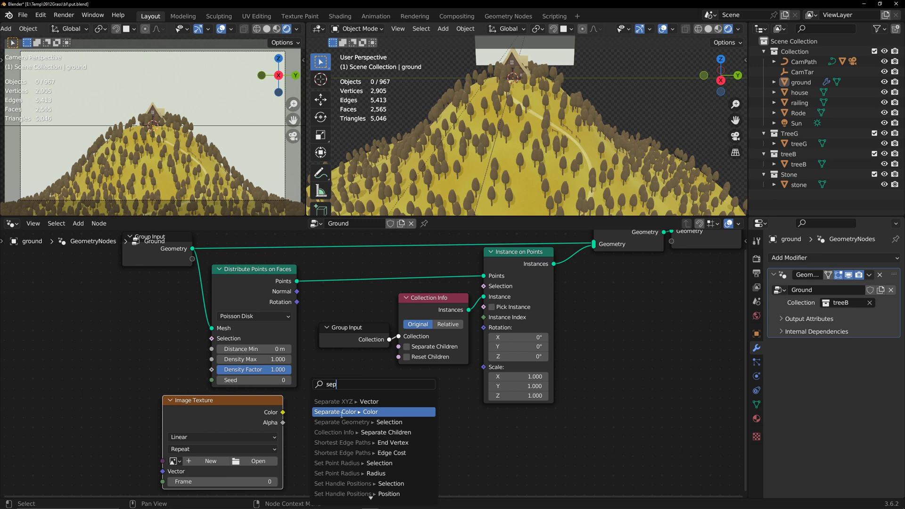
pyautogui.click(346, 411)
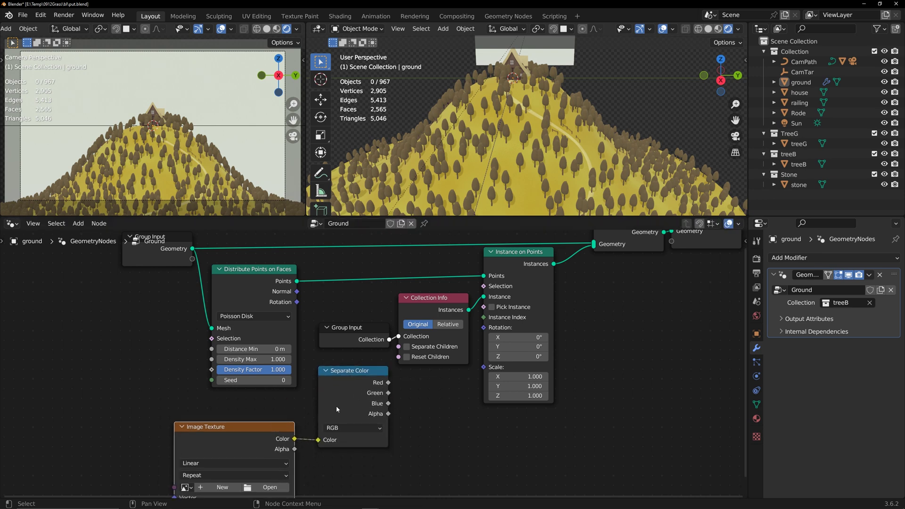
pyautogui.scroll(-2, 198, 396)
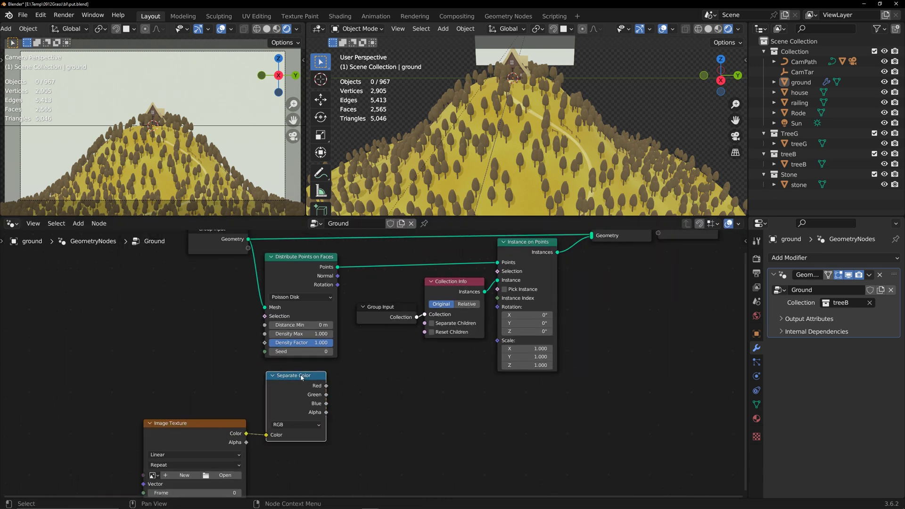
# - Connect Separate Color's Red output to Density Factor and its Green output to the Scale of Instance on Points
pyautogui.click(249, 361)
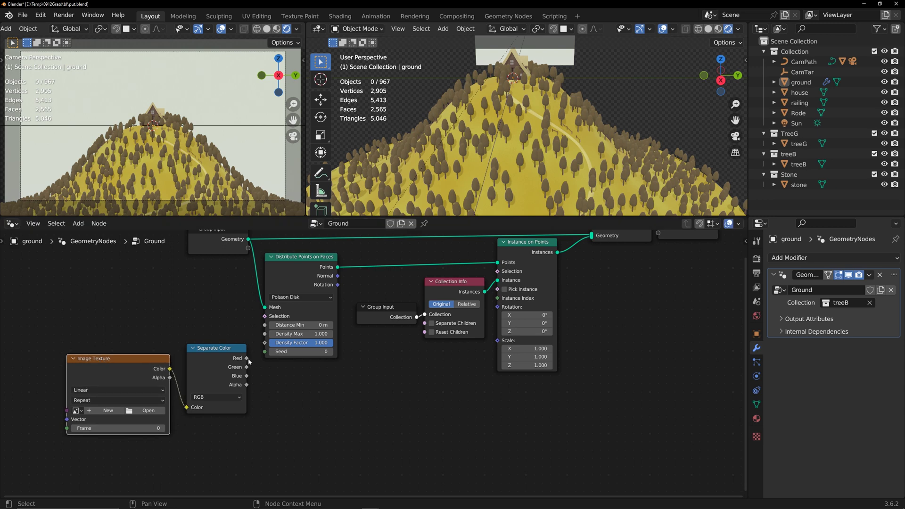
pyautogui.moveTo(246, 359); pyautogui.dragTo(497, 341)
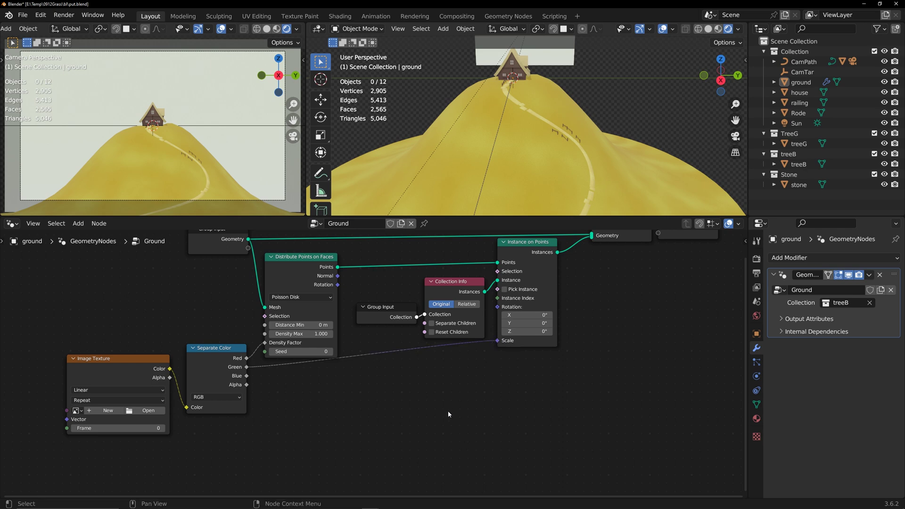
pyautogui.moveTo(324, 409); pyautogui.dragTo(464, 409, button='middle')
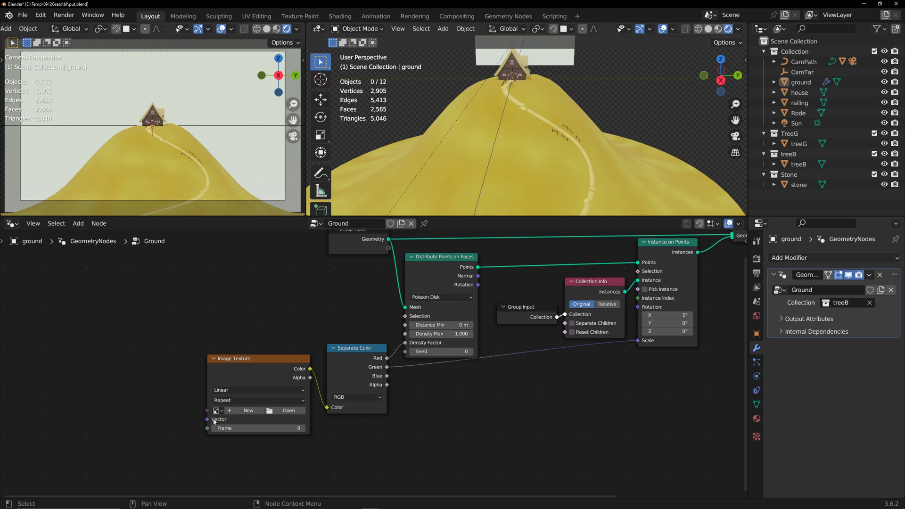
# - Select the ground, examine its UV layout in the UV Editing workspace, and return to the Layout workspace
pyautogui.click(534, 163)
pyautogui.click(263, 18)
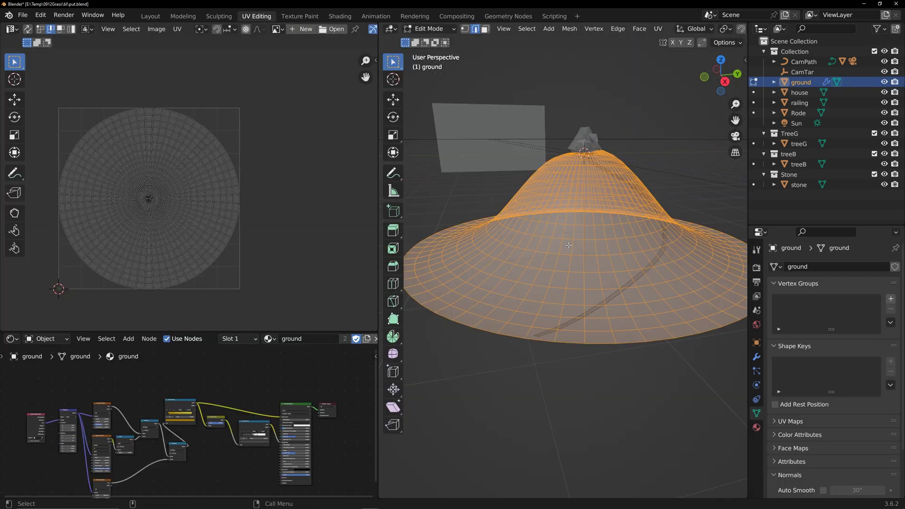
pyautogui.click(150, 16)
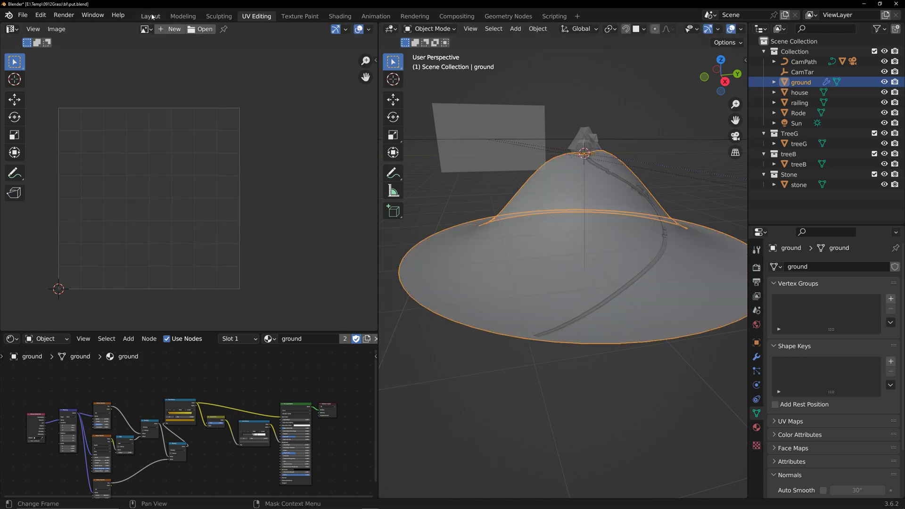
# - Add a Named Attribute node beside the Image Texture, with its data type set to Vector and its name to UVMap
pyautogui.moveTo(266, 363); pyautogui.dragTo(266, 380)
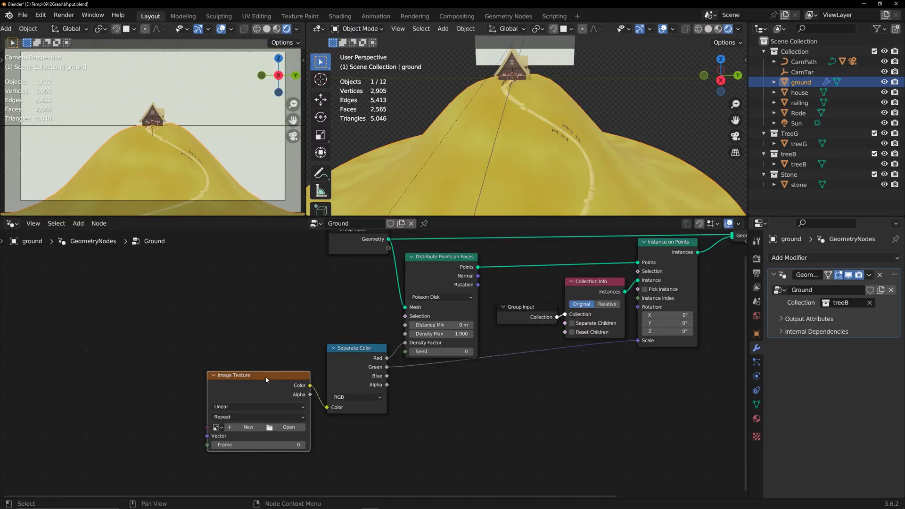
pyautogui.click(189, 446)
pyautogui.hotkey('shift', 'a')
pyautogui.write('nam')
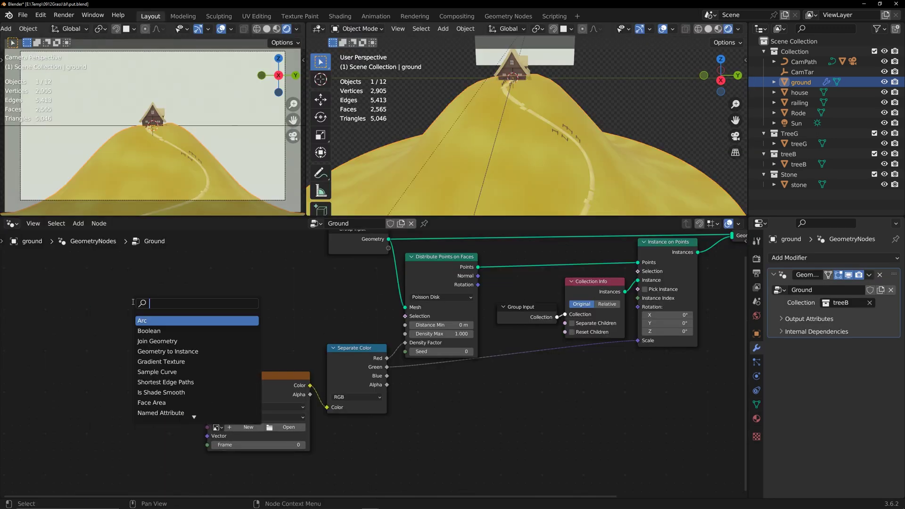
pyautogui.click(162, 317)
pyautogui.click(153, 464)
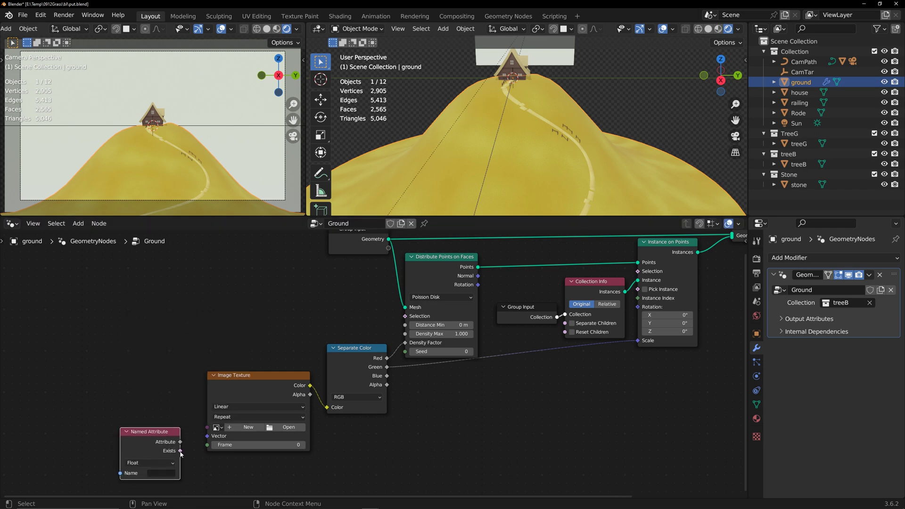
pyautogui.click(155, 464)
pyautogui.click(153, 435)
pyautogui.click(160, 473)
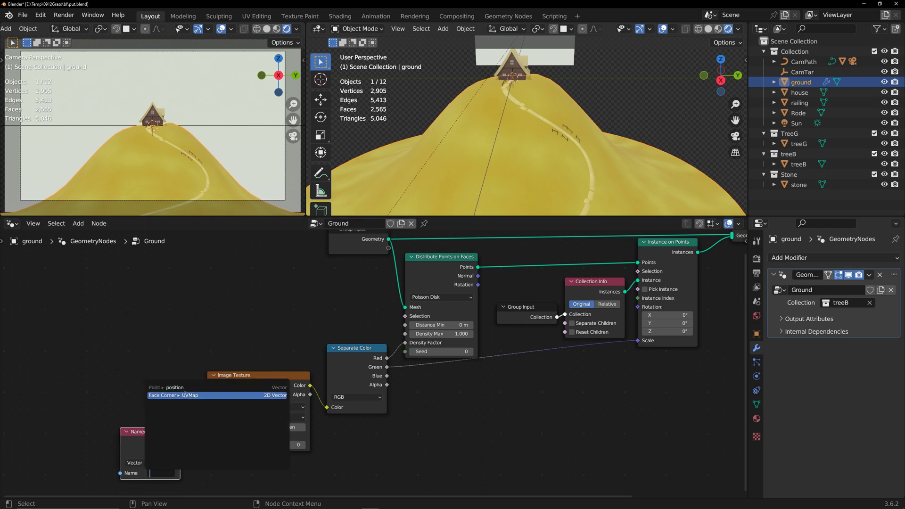
pyautogui.click(184, 403)
# - Connect the UVMap attribute to the Image Texture's Vector input and expose its Image input through a new Group Input node
pyautogui.moveTo(181, 442); pyautogui.dragTo(123, 385)
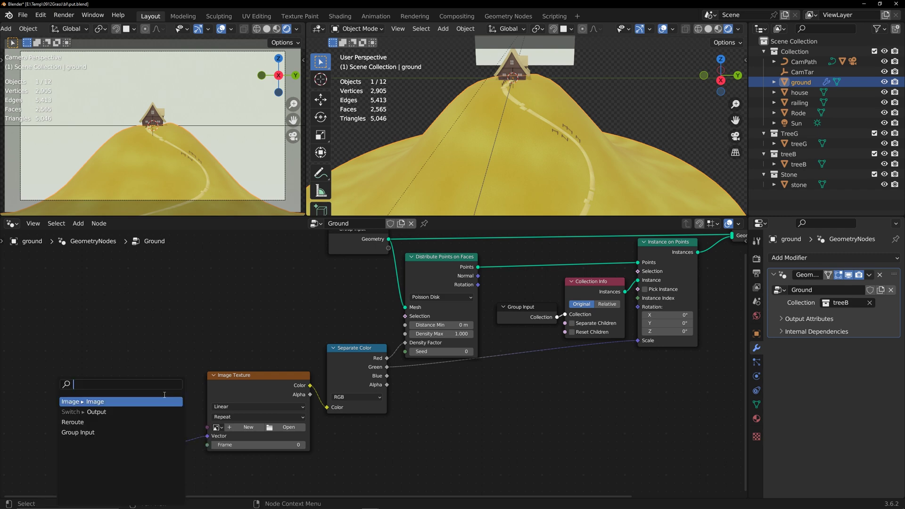
pyautogui.click(124, 433)
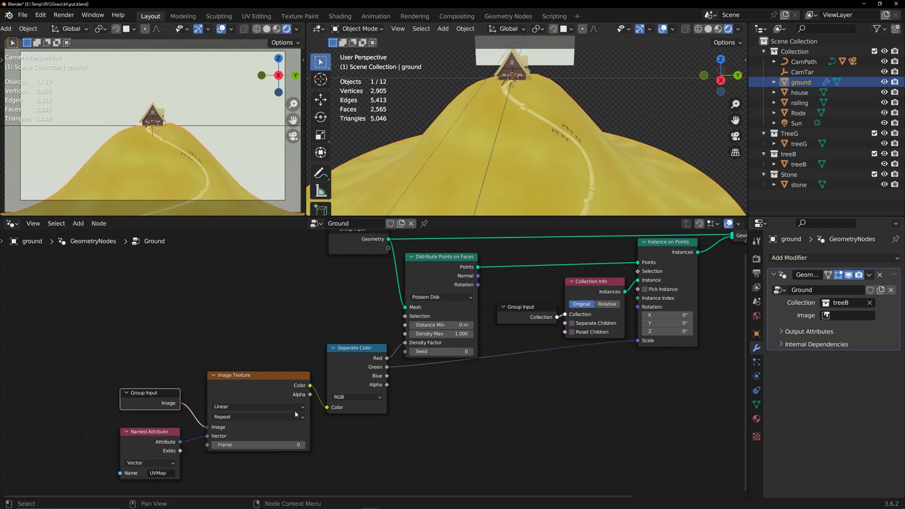
pyautogui.click(461, 418)
# - Switch the node editor to the Shader Editor and give the 3D viewports more height
pyautogui.click(12, 225)
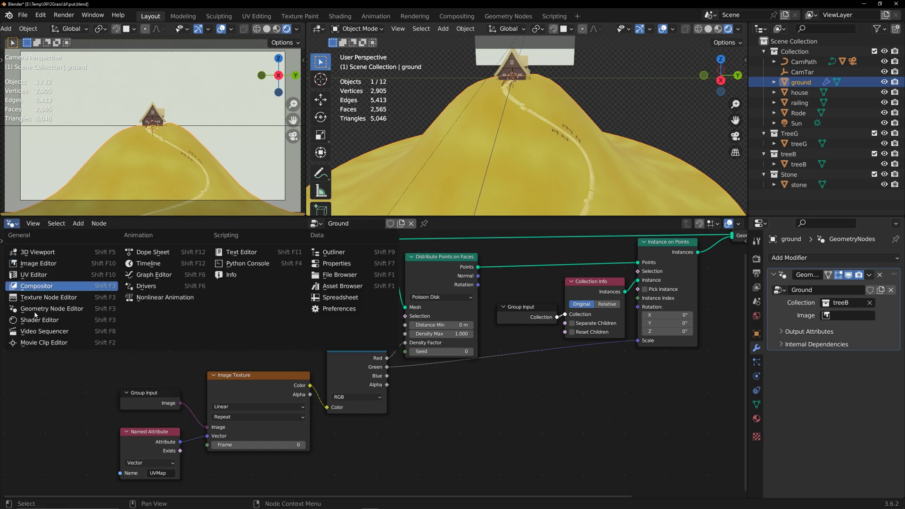
pyautogui.click(36, 320)
pyautogui.moveTo(576, 217); pyautogui.dragTo(577, 310)
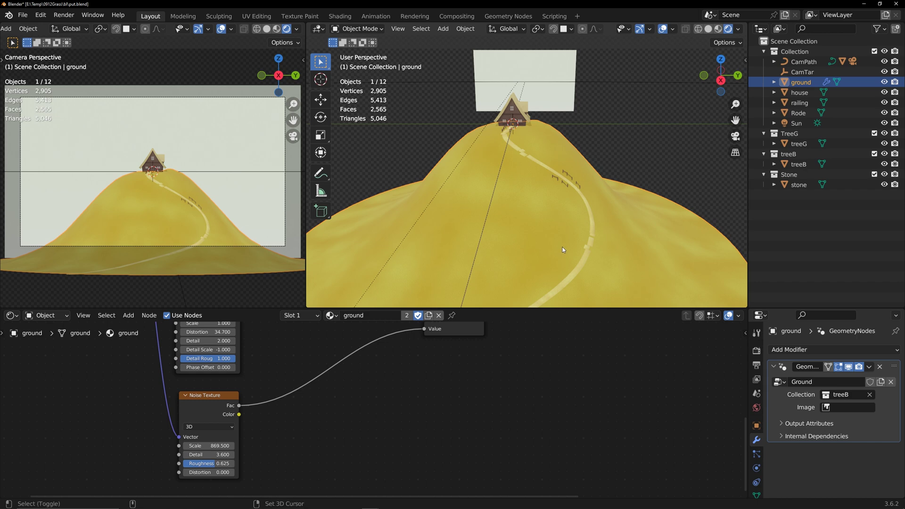
# - Duplicate the ground in place and rename the copy Forpaint
pyautogui.hotkey('shift', 'd')
pyautogui.rightClick(573, 207)
pyautogui.doubleClick(807, 92)
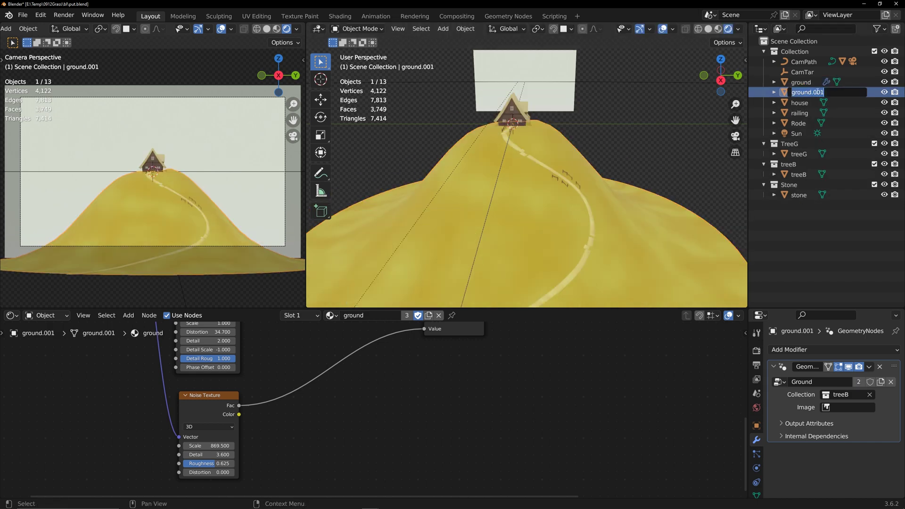
pyautogui.write('Forpaint')
pyautogui.press('Return')
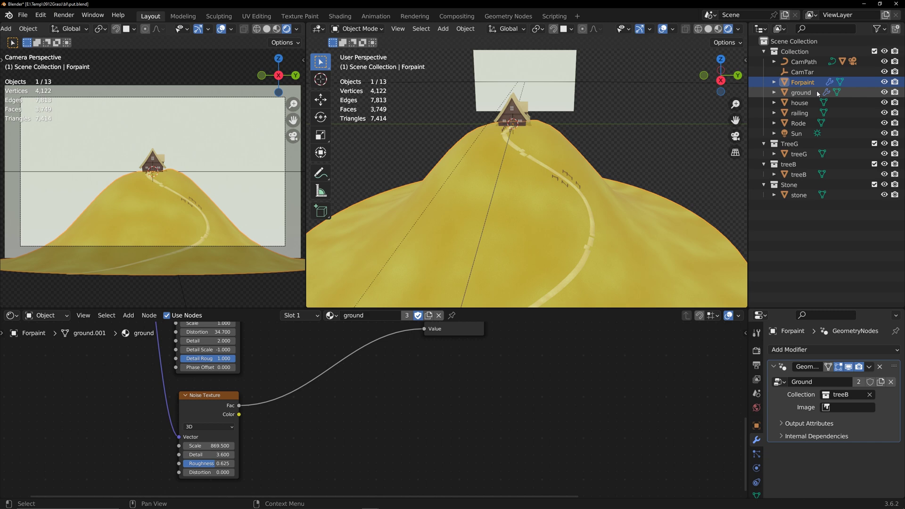
# - Unlink the ground material from Forpaint and give it a new material named Paint
pyautogui.moveTo(412, 313); pyautogui.dragTo(434, 323, button='middle')
pyautogui.click(439, 315)
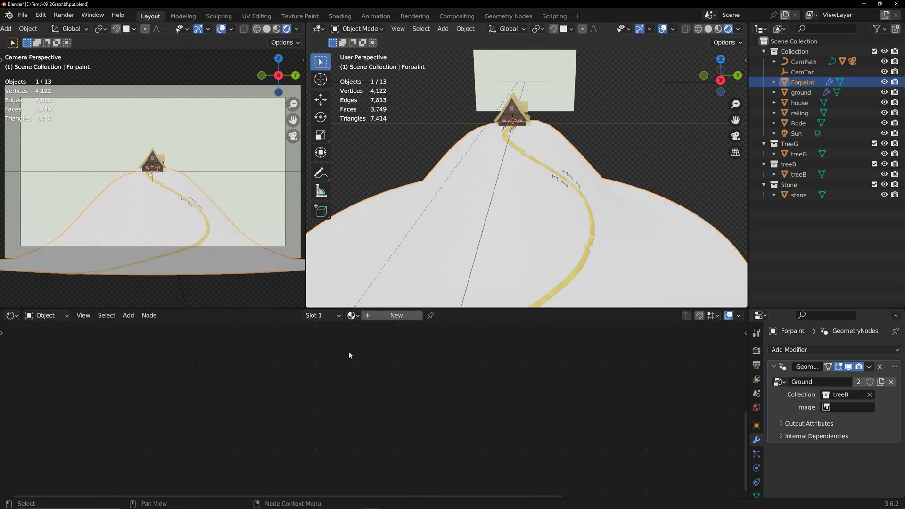
pyautogui.click(390, 316)
pyautogui.doubleClick(373, 316)
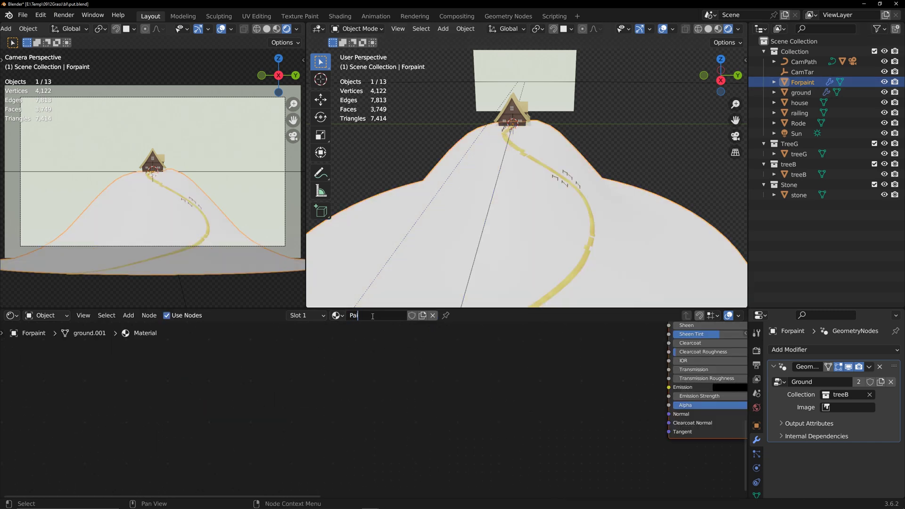
pyautogui.write('Paint')
pyautogui.press('Return')
pyautogui.press('Home')
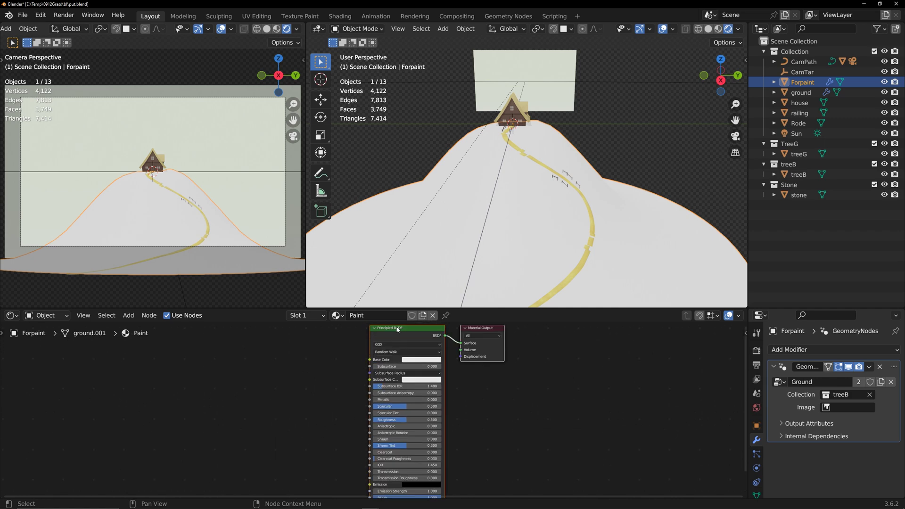
# - Attach an Image Texture with mapping nodes to the Principled BSDF's Base Color, and set Specular to 0 and Roughness to 1
pyautogui.click(397, 330)
pyautogui.hotkey('ctrl', 't')
pyautogui.click(321, 409)
pyautogui.moveTo(321, 410); pyautogui.dragTo(339, 443, button='middle')
pyautogui.moveTo(411, 453); pyautogui.dragTo(392, 440)
pyautogui.scroll(2, 331, 449)
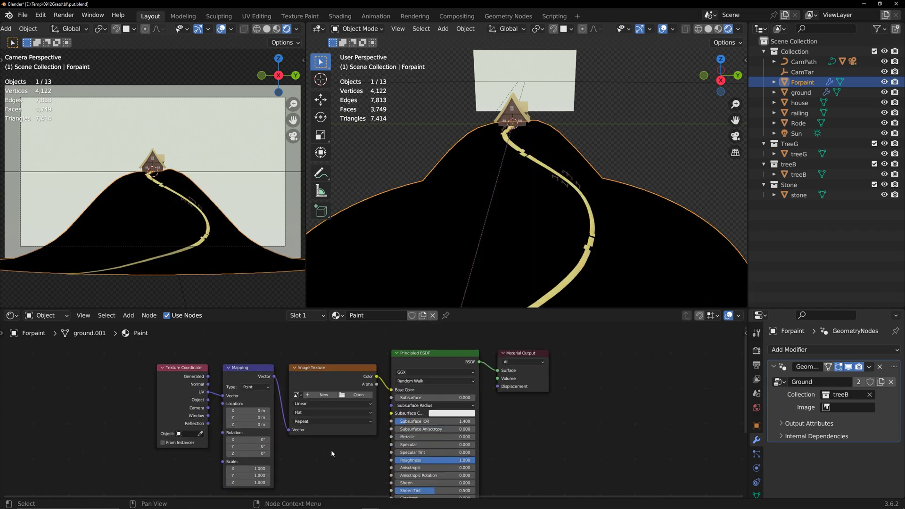
# - Create a new image named TreeB_mix in the Paint material's Image Texture node
pyautogui.click(324, 395)
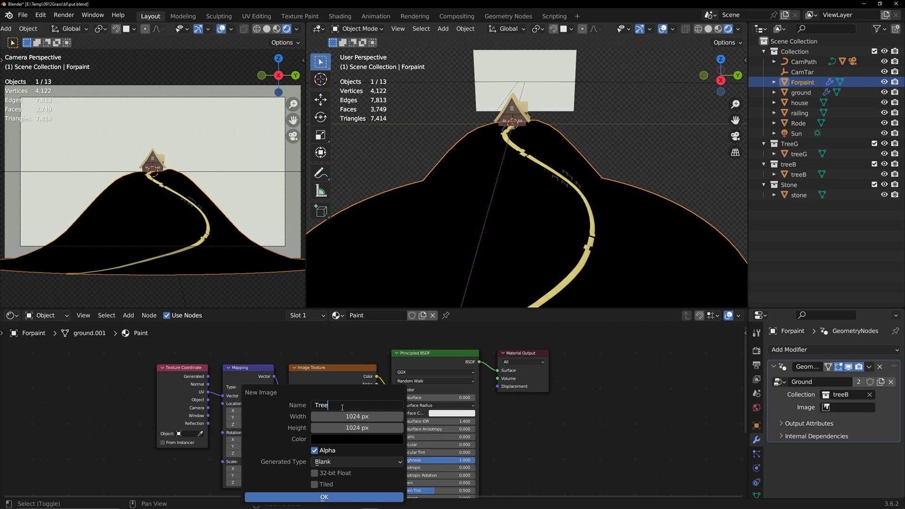
pyautogui.click(343, 498)
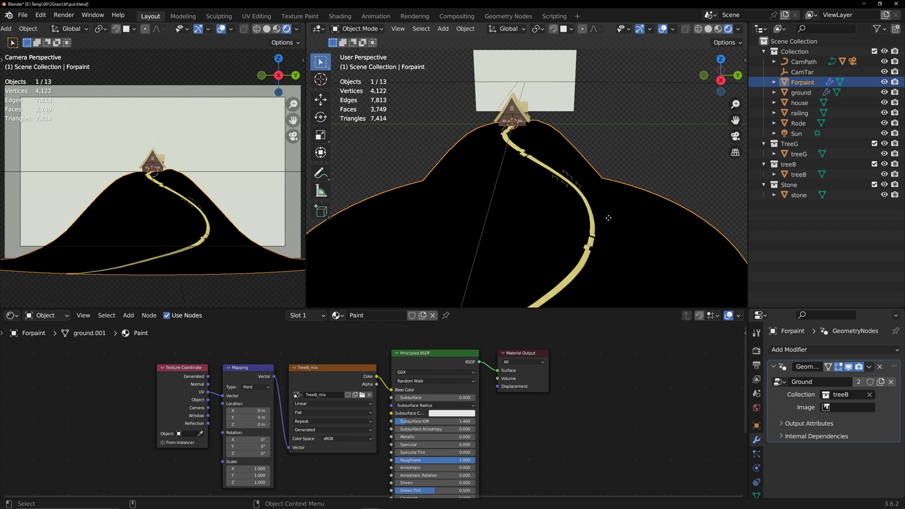
# - Move Forpaint down about 0.15 m along the global Z axis
pyautogui.press('g')
pyautogui.press('z')
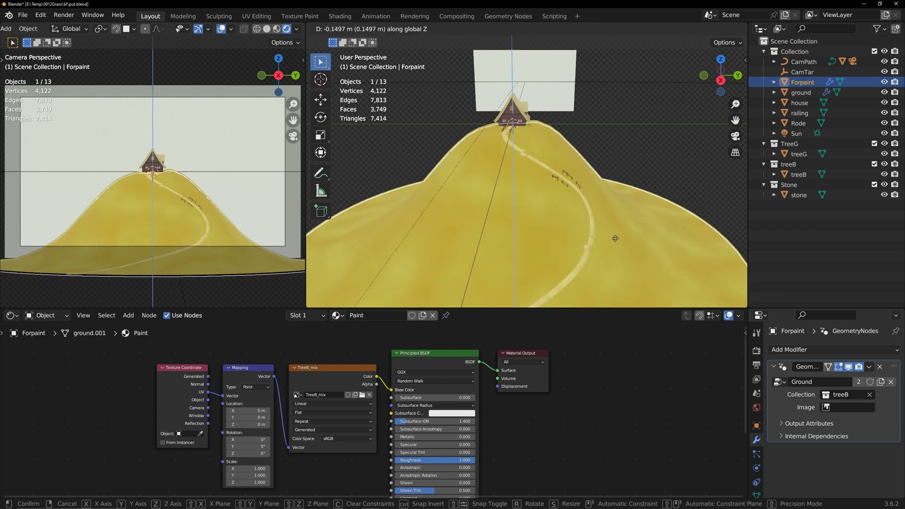
pyautogui.click(615, 238)
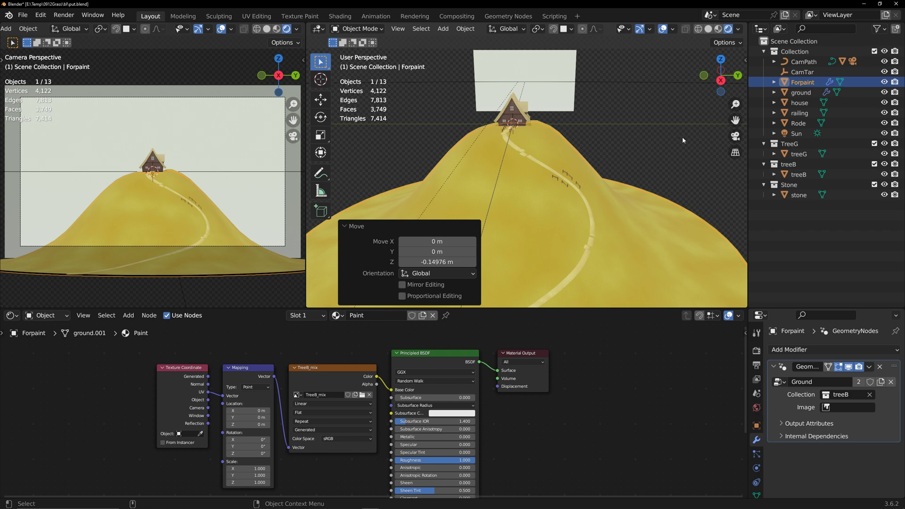
# - Bring back the Geometry Node Editor, unlink the Ground node group from Forpaint's modifier, and select the original ground
pyautogui.click(11, 319)
pyautogui.click(41, 403)
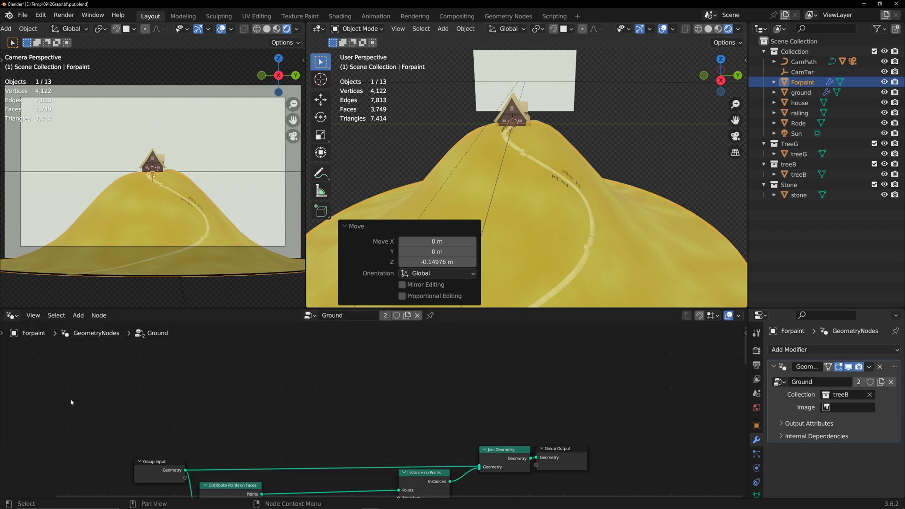
pyautogui.click(417, 315)
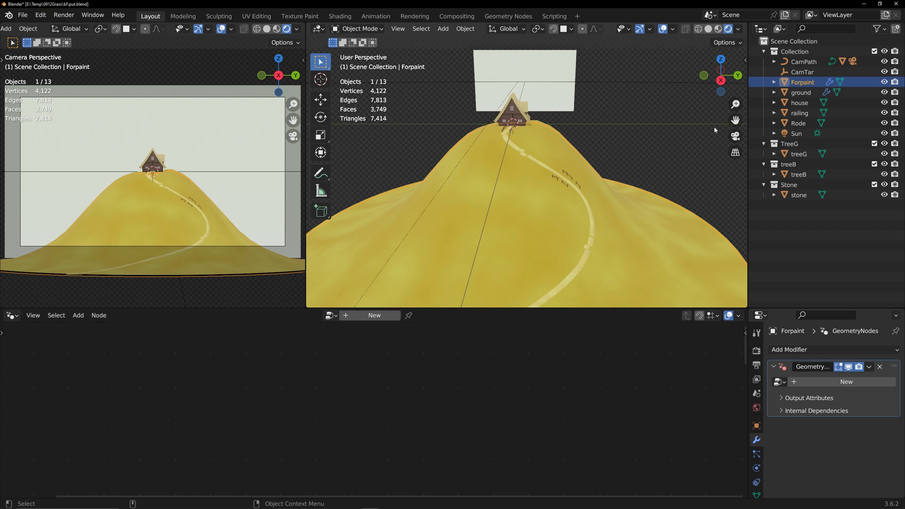
pyautogui.click(801, 92)
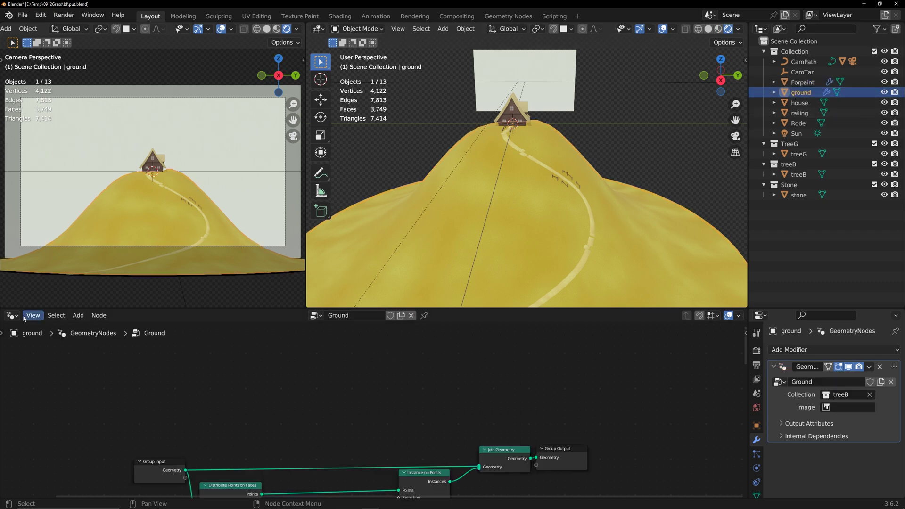
# - Pin the Ground node tree in the node editor and assign TreeB_mix as the Image input of the ground's modifier
pyautogui.click(424, 316)
pyautogui.moveTo(606, 472); pyautogui.dragTo(603, 366, button='middle')
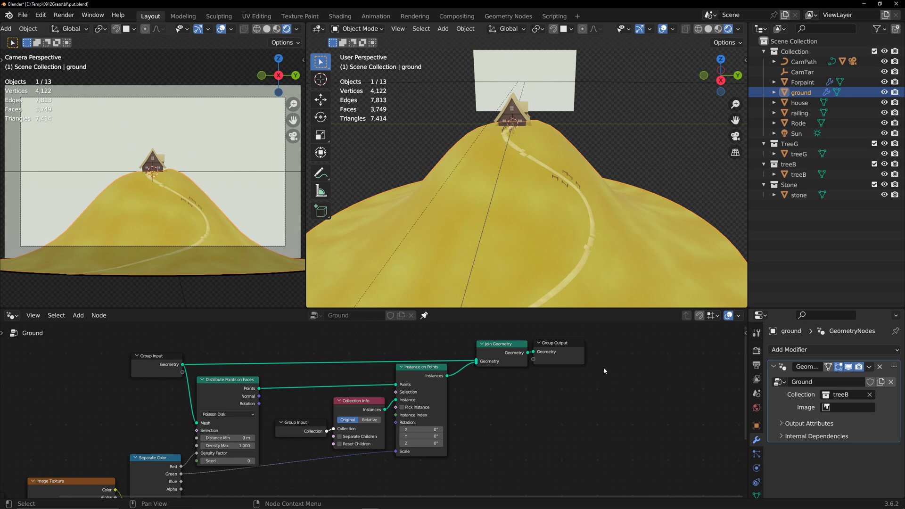
pyautogui.click(801, 82)
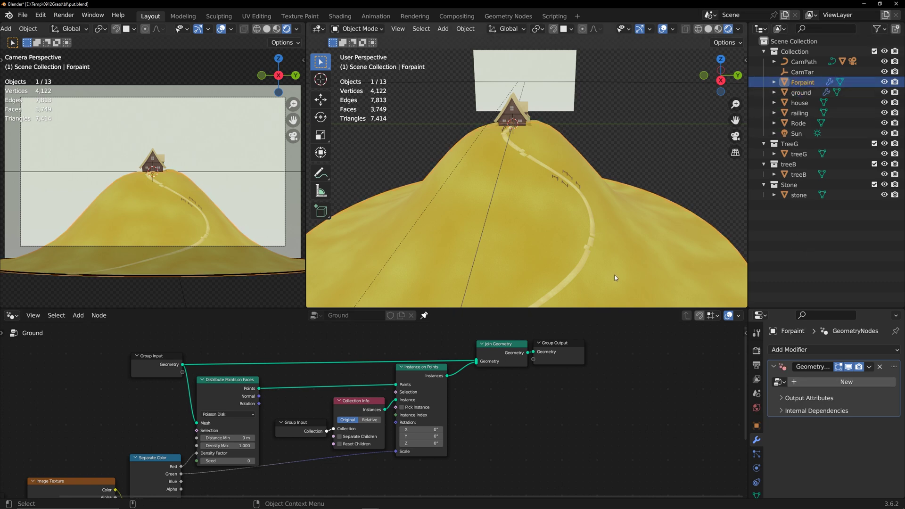
pyautogui.click(801, 93)
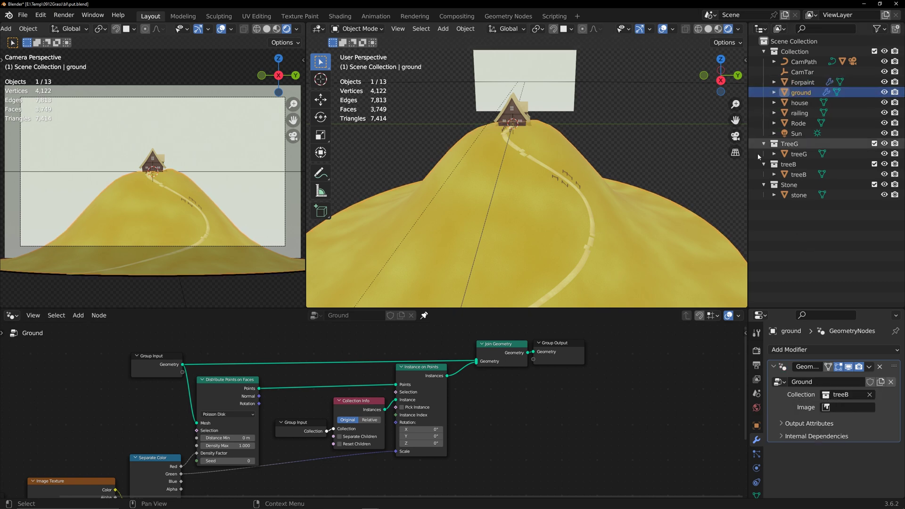
pyautogui.click(843, 409)
pyautogui.click(824, 360)
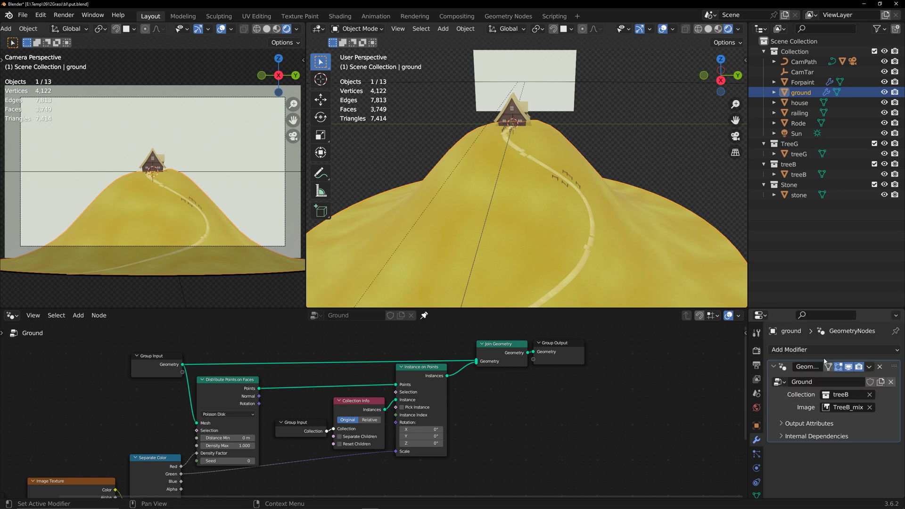
# - Put Forpaint into Texture Paint mode in an enlarged viewport and show the brush's colour settings
pyautogui.click(803, 84)
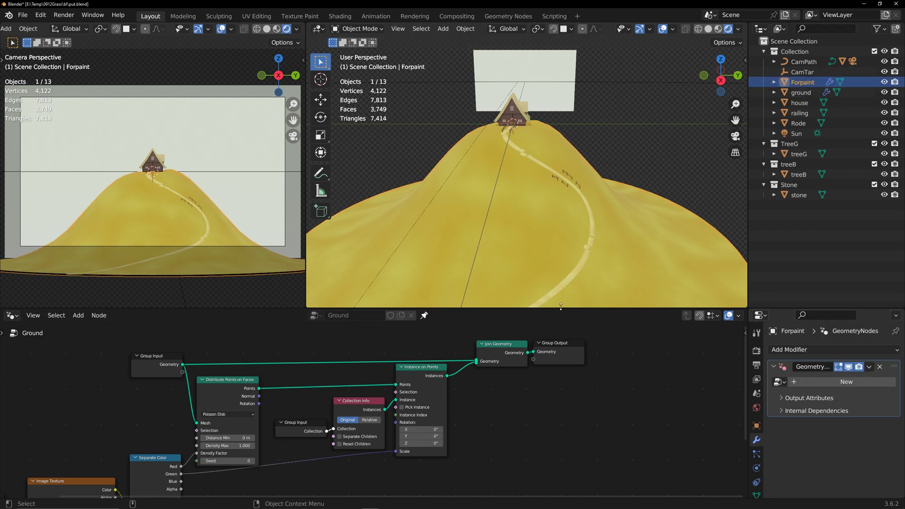
pyautogui.moveTo(561, 306); pyautogui.dragTo(560, 343)
pyautogui.click(357, 29)
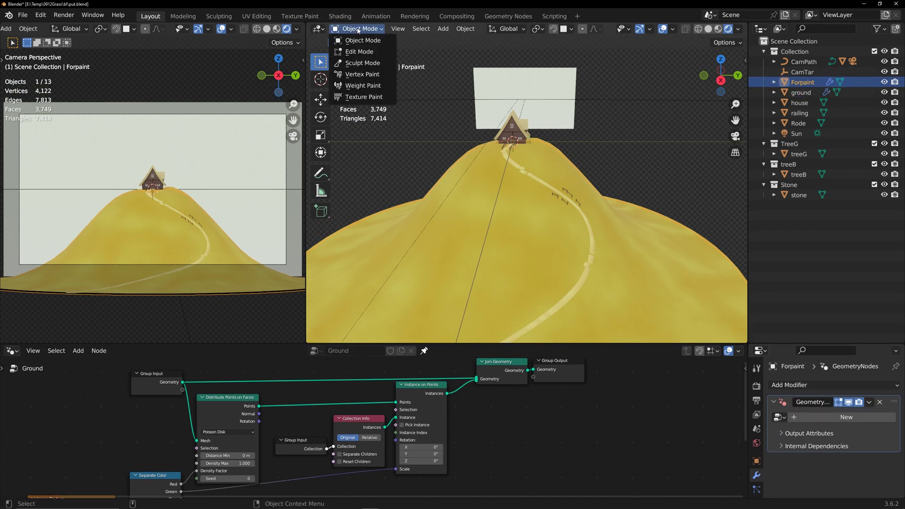
pyautogui.click(364, 97)
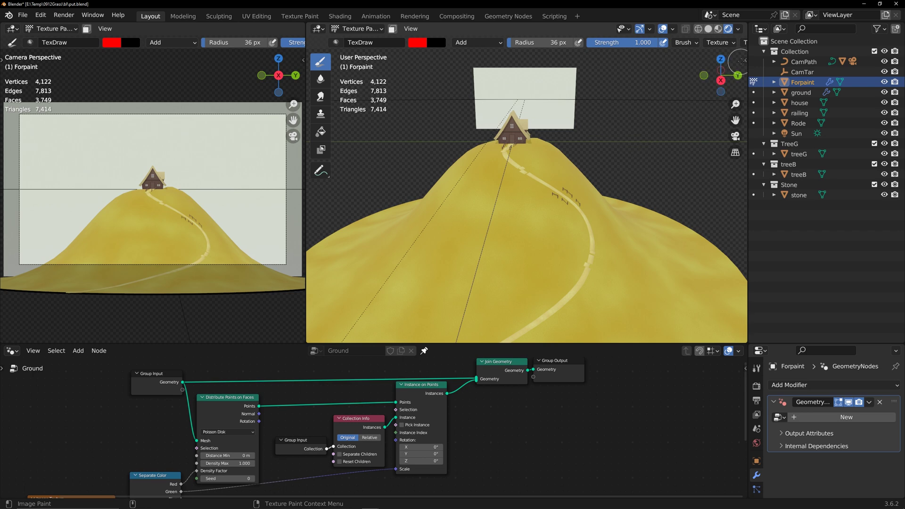
pyautogui.click(746, 60)
pyautogui.click(741, 85)
pyautogui.scroll(-8, 685, 221)
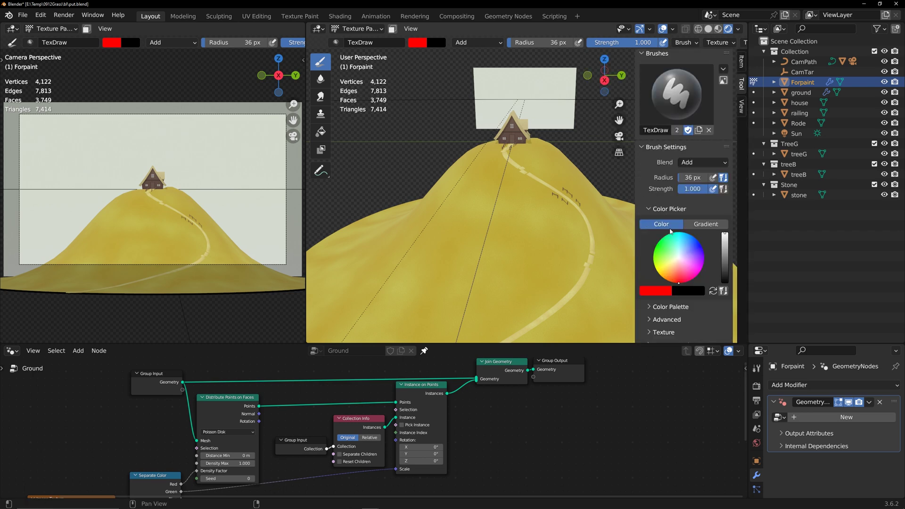
# - Paint tree areas on both hillsides of Forpaint in yellow with Add blending, using a 58 px brush
pyautogui.click(660, 194)
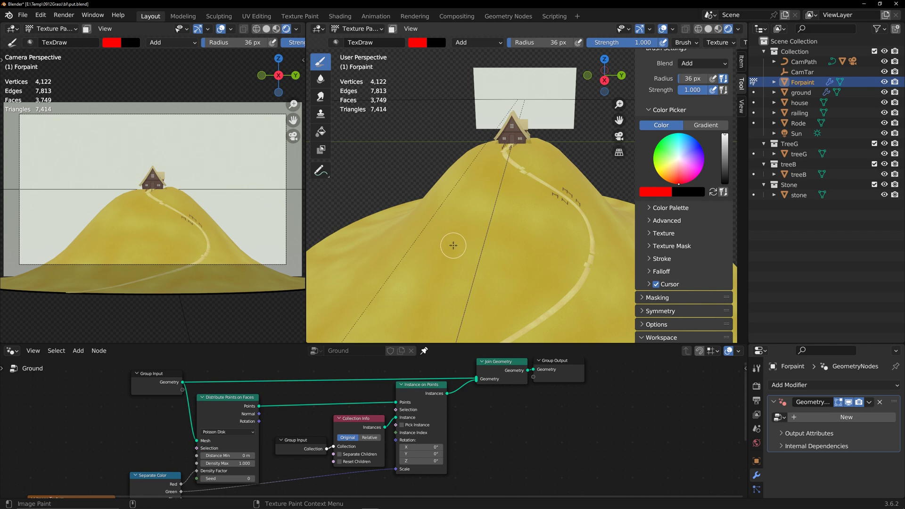
pyautogui.moveTo(428, 343); pyautogui.dragTo(428, 315)
pyautogui.moveTo(496, 450); pyautogui.dragTo(549, 406, button='middle')
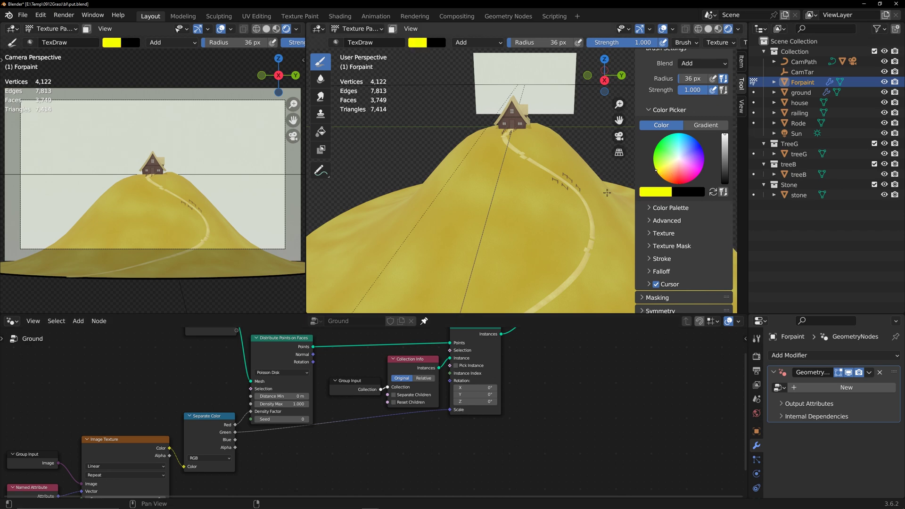
pyautogui.moveTo(451, 208); pyautogui.dragTo(392, 270)
pyautogui.moveTo(452, 249)
pyautogui.mouseDown(button='middle')
pyautogui.moveTo(509, 232)
pyautogui.moveTo(465, 236)
pyautogui.mouseUp(button='middle')
pyautogui.click(504, 210)
pyautogui.moveTo(563, 204); pyautogui.dragTo(476, 220, button='middle')
pyautogui.moveTo(420, 203)
pyautogui.mouseDown()
pyautogui.moveTo(410, 222)
pyautogui.moveTo(436, 175)
pyautogui.mouseUp()
pyautogui.moveTo(426, 177)
pyautogui.mouseDown(button='middle')
pyautogui.moveTo(471, 172)
pyautogui.moveTo(444, 188)
pyautogui.mouseUp(button='middle')
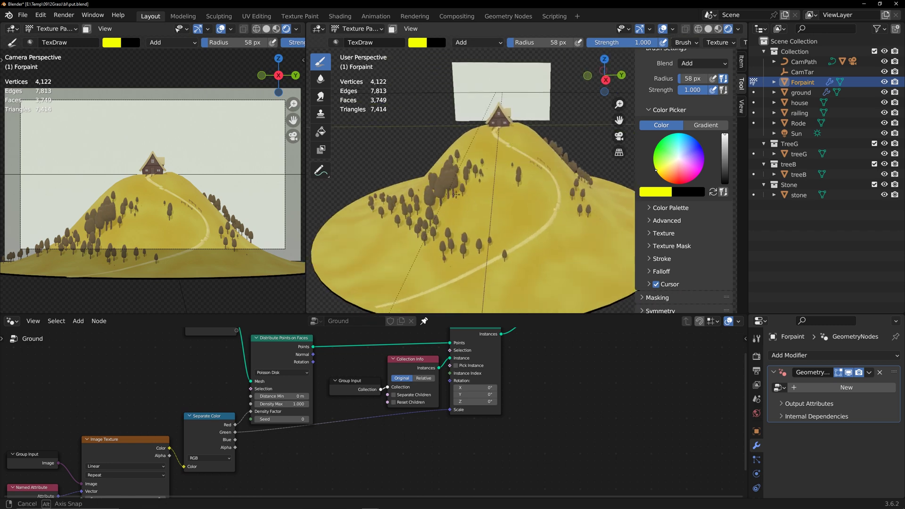
# - Enlarge the tree cluster on the hillside and the single tree inside the path's bend by painting pure green over them
pyautogui.scroll(1, 445, 191)
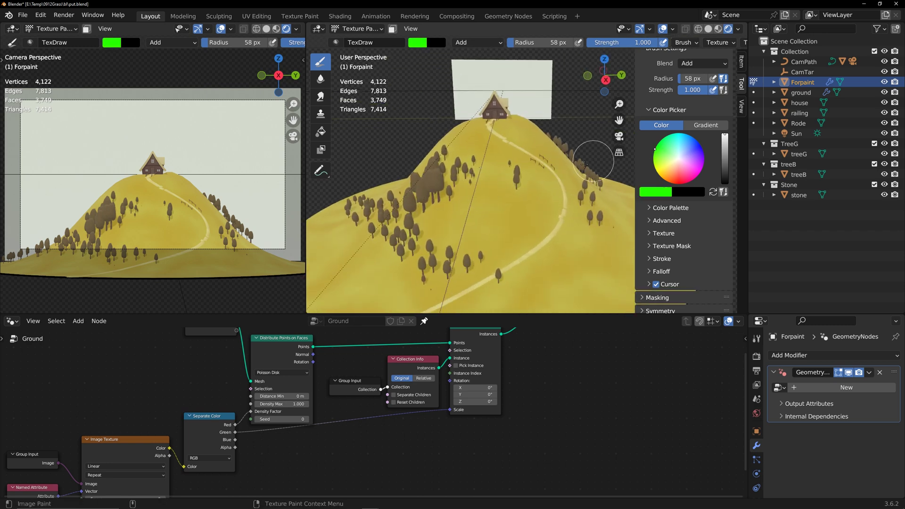
pyautogui.moveTo(529, 204); pyautogui.dragTo(432, 202, button='middle')
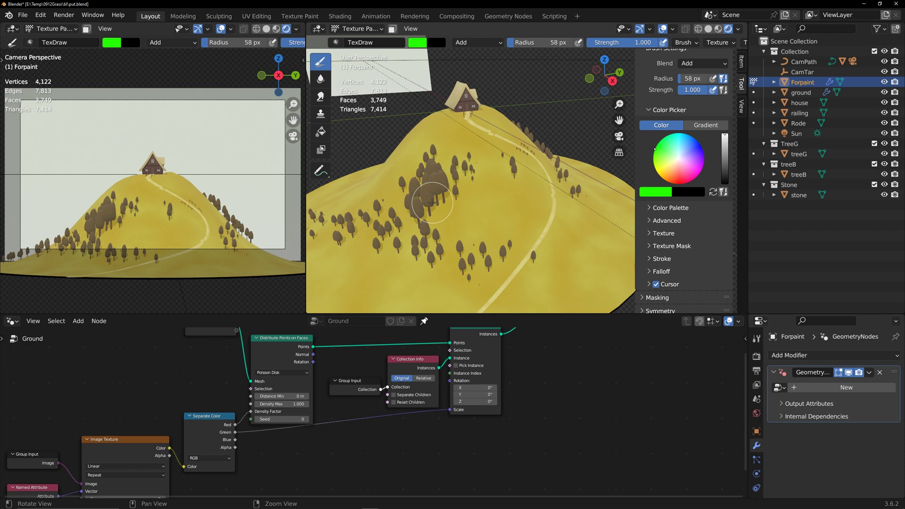
pyautogui.click(431, 202)
pyautogui.moveTo(542, 196)
pyautogui.mouseDown(button='middle')
pyautogui.moveTo(522, 185)
pyautogui.moveTo(529, 212)
pyautogui.mouseUp(button='middle')
pyautogui.click(516, 189)
# - Shrink the oversized tree beside the path by painting darker green with Darken blending at strength 0.064, undoing the full-strength dab
pyautogui.click(477, 43)
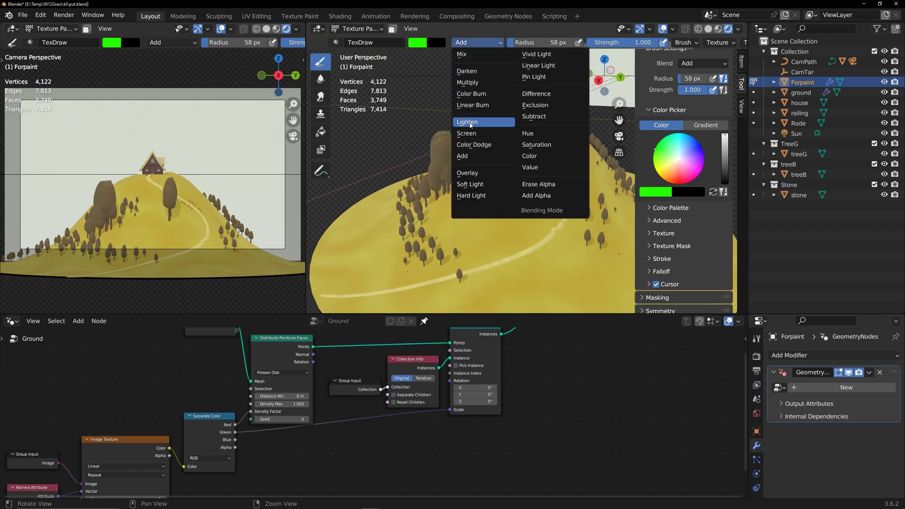
pyautogui.click(468, 71)
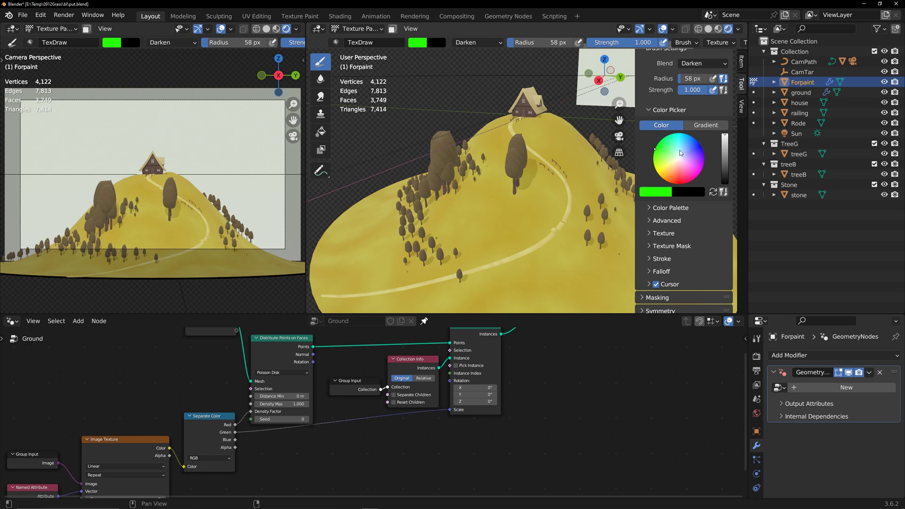
pyautogui.click(725, 141)
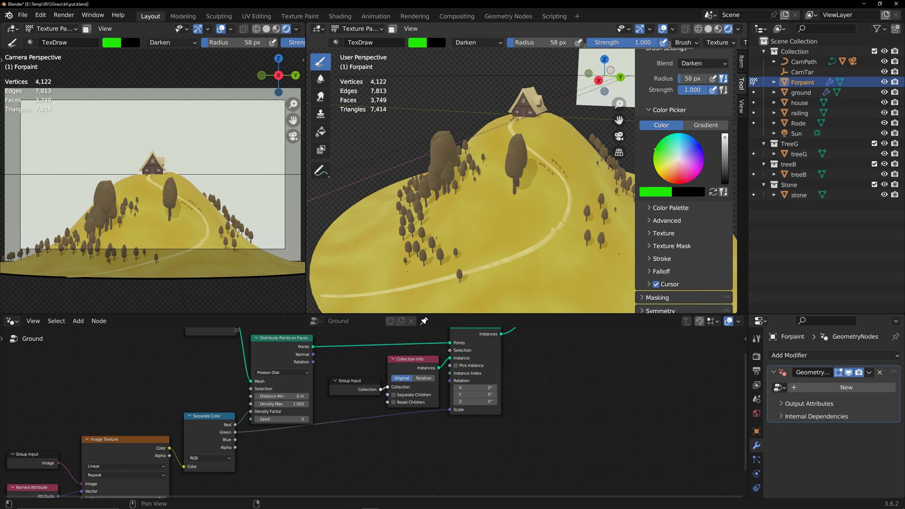
pyautogui.click(516, 182)
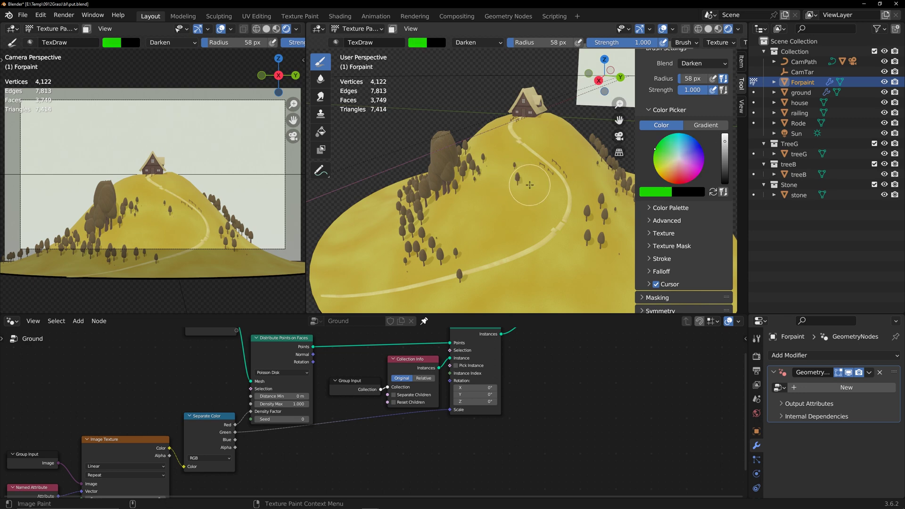
pyautogui.hotkey('ctrl', 'z')
pyautogui.moveTo(653, 43); pyautogui.dragTo(589, 42)
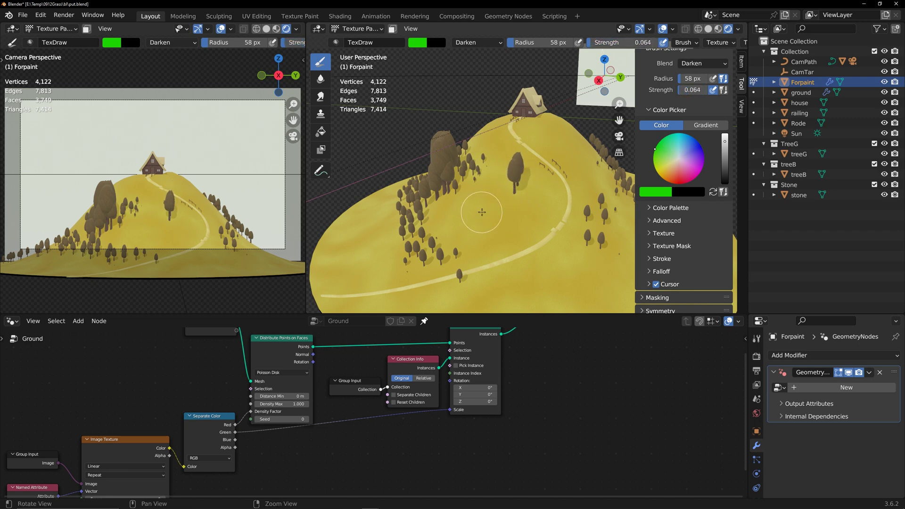
pyautogui.moveTo(482, 212); pyautogui.dragTo(402, 222, button='middle')
# - Undo the last stroke and paint green over further trees with Add blending at strength 0.456
pyautogui.hotkey('ctrl', 'z')
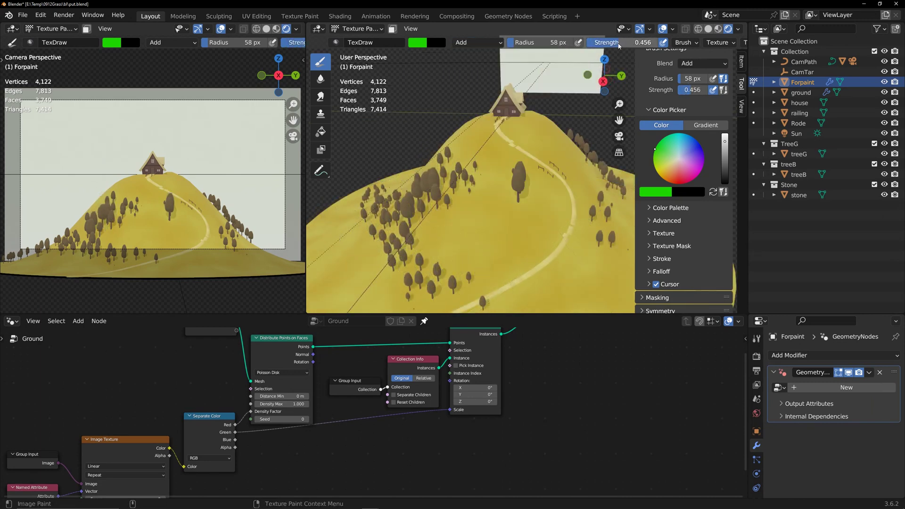
pyautogui.click(431, 276)
pyautogui.moveTo(495, 264); pyautogui.dragTo(377, 260, button='middle')
# - Restore the brush to full-value yellow at strength 1.000 and paint more trees across the lower slopes around the hill
pyautogui.click(659, 164)
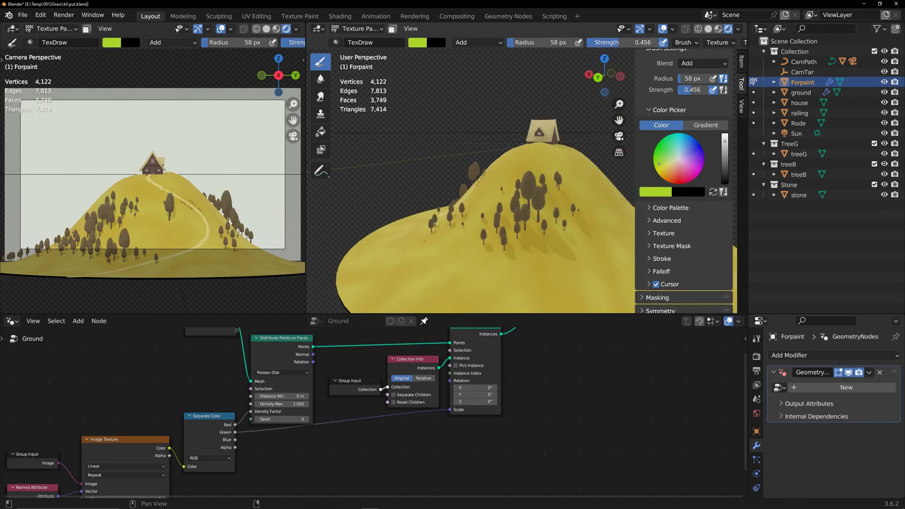
pyautogui.moveTo(659, 164); pyautogui.dragTo(656, 172)
pyautogui.moveTo(725, 141); pyautogui.dragTo(725, 134)
pyautogui.moveTo(622, 43); pyautogui.dragTo(660, 43)
pyautogui.moveTo(584, 227); pyautogui.dragTo(556, 245, button='middle')
pyautogui.scroll(-4, 552, 240)
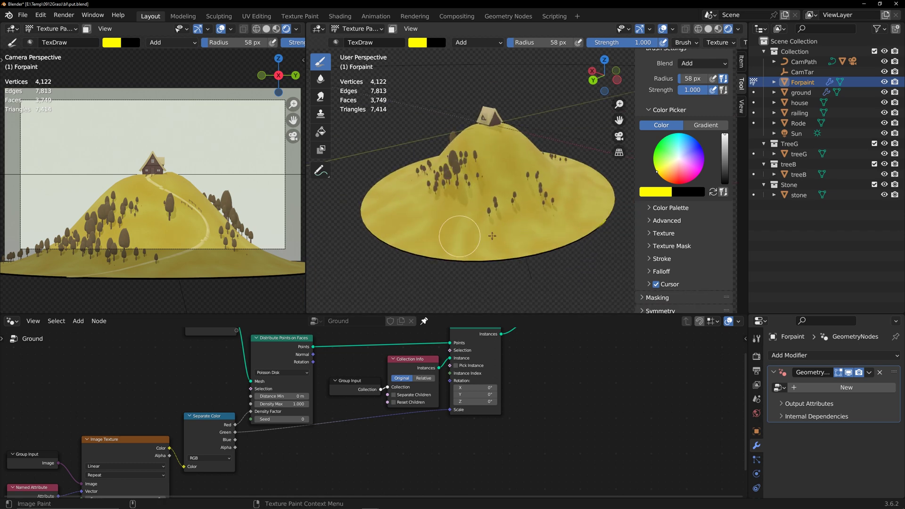
pyautogui.moveTo(492, 236); pyautogui.dragTo(448, 228, button='middle')
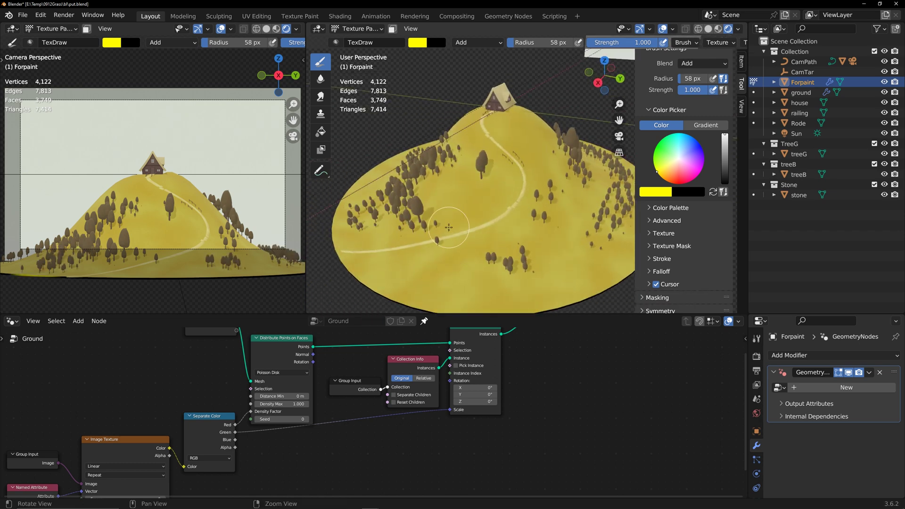
pyautogui.keyDown('alt'); pyautogui.moveTo(449, 228); pyautogui.dragTo(414, 239); pyautogui.keyUp('alt')
pyautogui.moveTo(542, 219)
pyautogui.mouseDown()
pyautogui.moveTo(523, 250)
pyautogui.moveTo(521, 235)
pyautogui.moveTo(565, 226)
pyautogui.mouseUp()
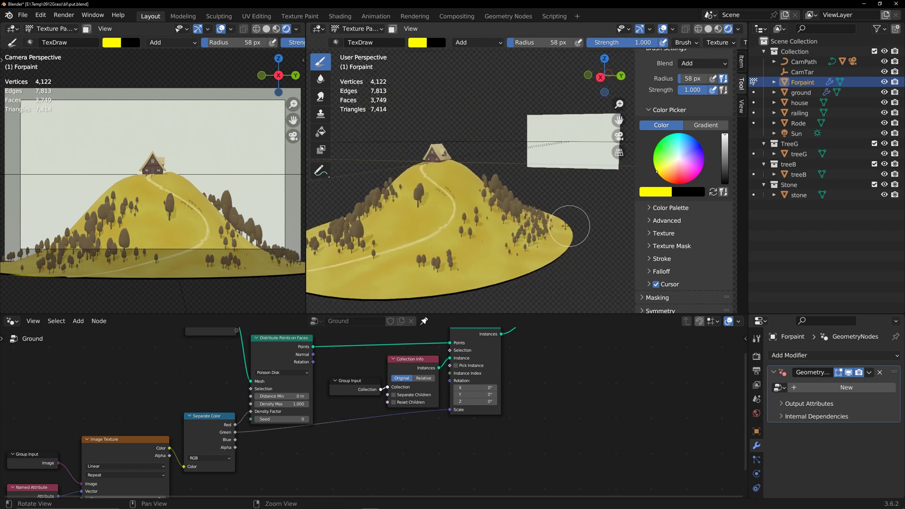
pyautogui.keyDown('alt'); pyautogui.moveTo(566, 227); pyautogui.dragTo(603, 208, button='middle'); pyautogui.keyUp('alt')
pyautogui.scroll(2, 565, 221)
# - Return Forpaint to Object Mode and enlarge the node editor to show the whole Ground node tree
pyautogui.click(362, 29)
pyautogui.click(370, 39)
pyautogui.moveTo(283, 314); pyautogui.dragTo(282, 154)
pyautogui.scroll(-1, 236, 349)
pyautogui.moveTo(71, 361); pyautogui.dragTo(158, 339, button='middle')
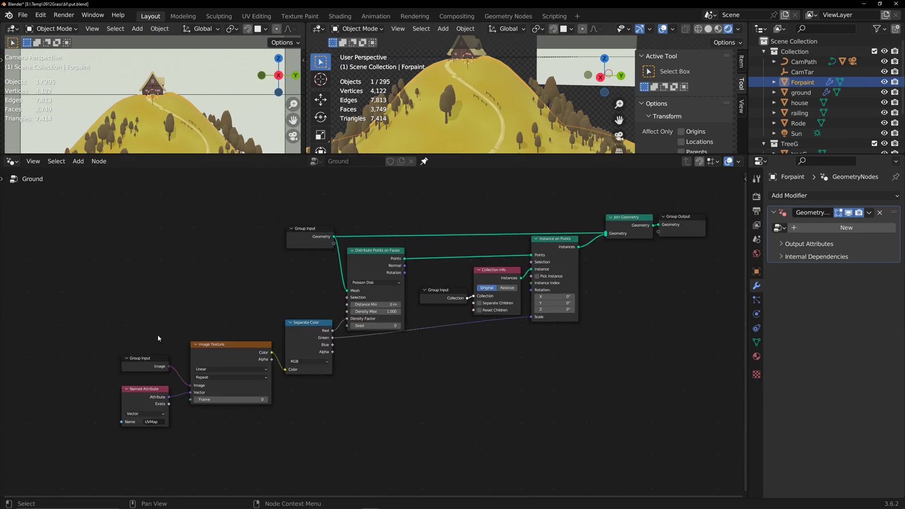
# - Move the image texture and Separate Color nodes beneath Distribute Points on Faces, and adjust the spacing of Collection Info and Instance on Points
pyautogui.moveTo(158, 338); pyautogui.dragTo(306, 401)
pyautogui.moveTo(306, 349); pyautogui.dragTo(414, 363)
pyautogui.moveTo(497, 270); pyautogui.dragTo(491, 272)
pyautogui.moveTo(556, 240); pyautogui.dragTo(574, 241)
pyautogui.moveTo(465, 155); pyautogui.dragTo(464, 237)
pyautogui.scroll(3, 517, 380)
pyautogui.moveTo(517, 380); pyautogui.dragTo(442, 399, button='middle')
pyautogui.moveTo(408, 314); pyautogui.dragTo(400, 316)
pyautogui.moveTo(336, 339); pyautogui.dragTo(330, 339)
# - Add a Random Value node with Max 3.600 driving the Rotation of Instance on Points
pyautogui.click(465, 392)
pyautogui.hotkey('shift', 'a')
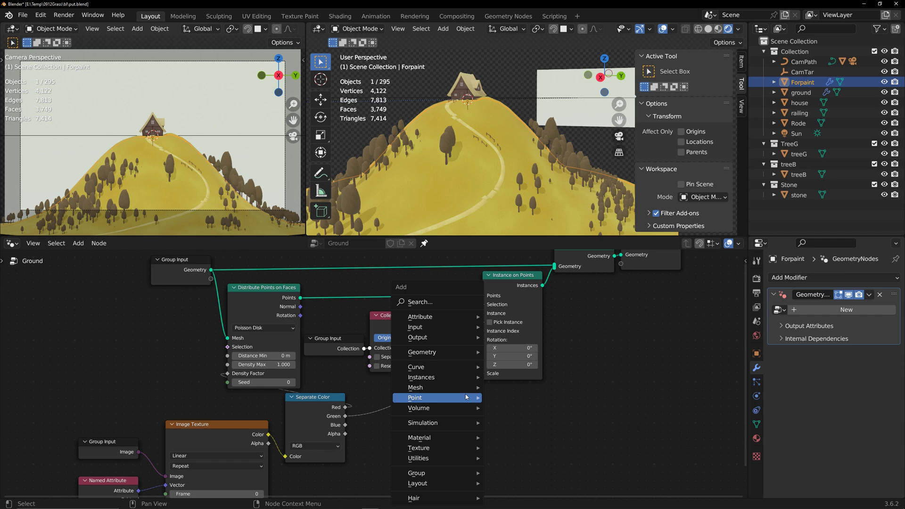
pyautogui.click(431, 302)
pyautogui.write('ran')
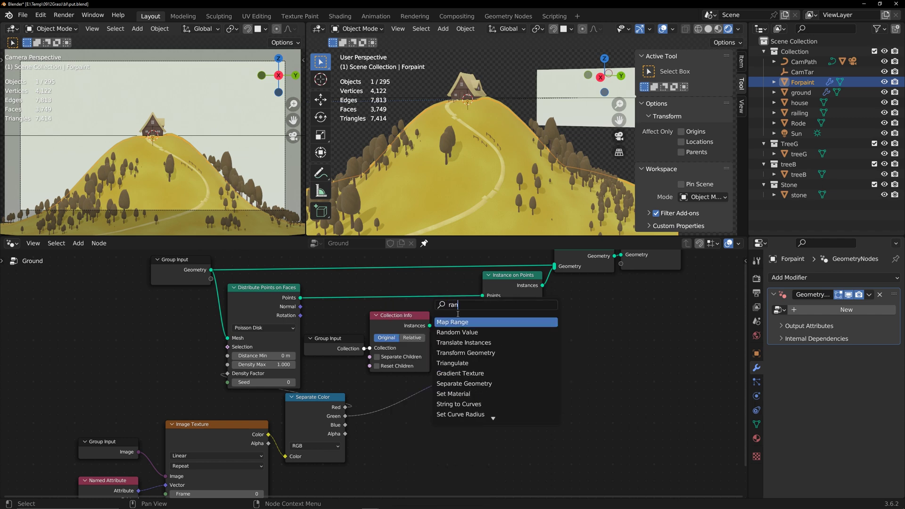
pyautogui.click(457, 332)
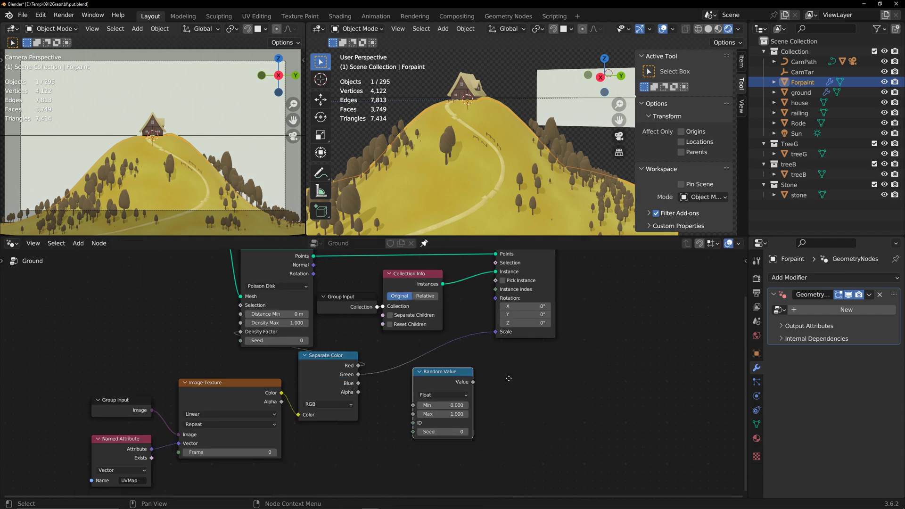
pyautogui.click(509, 378)
pyautogui.moveTo(473, 382); pyautogui.dragTo(494, 299)
pyautogui.moveTo(456, 411); pyautogui.dragTo(473, 343)
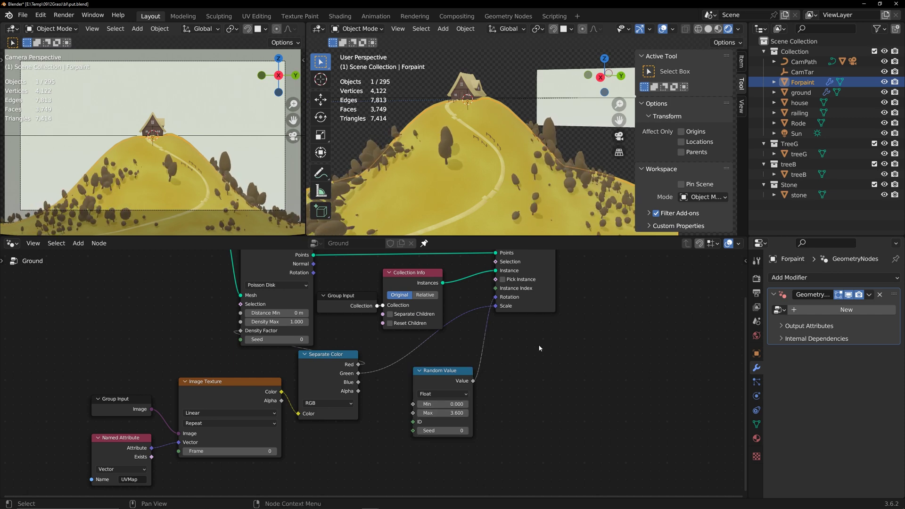
# - Add a Combine XYZ node below Instance on Points
pyautogui.hotkey('shift', 'a')
pyautogui.click(524, 298)
pyautogui.write('com')
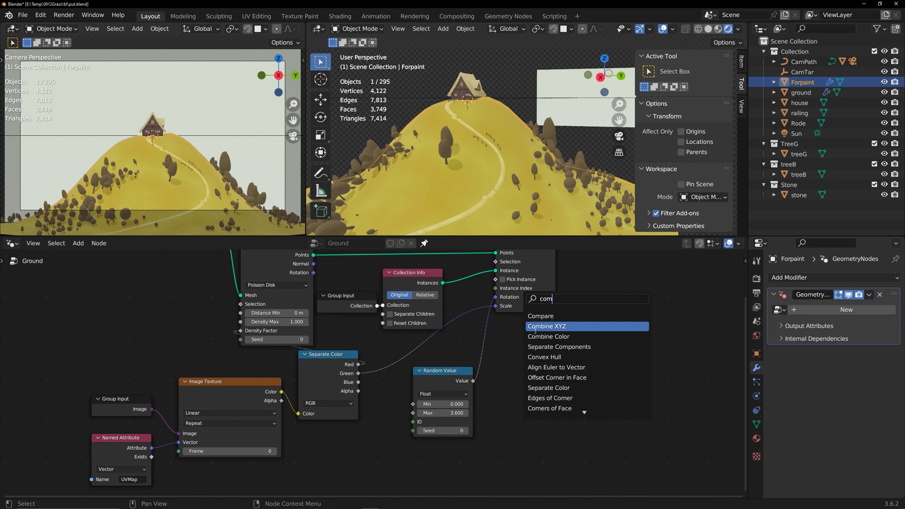
pyautogui.click(540, 327)
pyautogui.click(510, 384)
pyautogui.moveTo(522, 263); pyautogui.dragTo(507, 295, button='middle')
# - Reroute the random rotation through Combine XYZ, linking Random Value to Z and the Vector output to Rotation
pyautogui.click(484, 379)
pyautogui.click(484, 379)
pyautogui.moveTo(479, 361)
pyautogui.keyDown('ctrl'); pyautogui.mouseDown(button='right')
pyautogui.moveTo(461, 364)
pyautogui.moveTo(459, 375)
pyautogui.mouseUp(button='right'); pyautogui.keyUp('ctrl')
pyautogui.moveTo(458, 413); pyautogui.dragTo(477, 423)
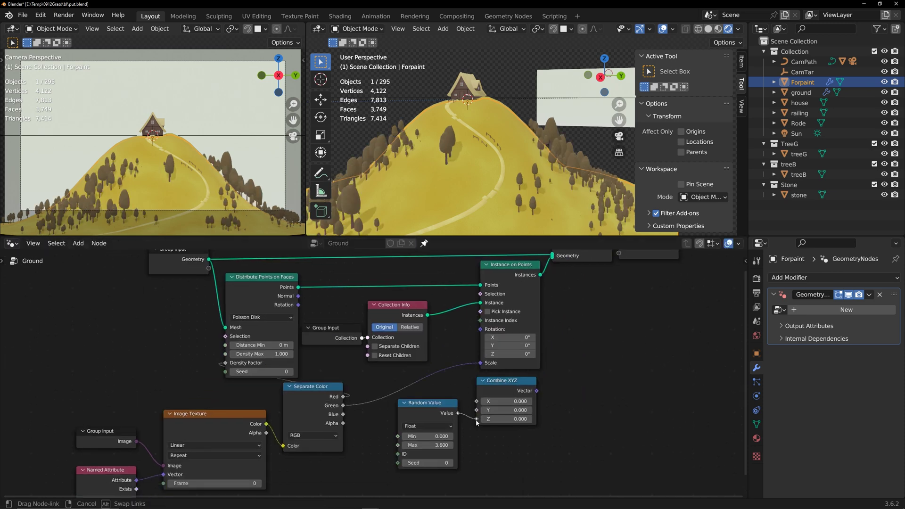
pyautogui.moveTo(539, 373); pyautogui.dragTo(482, 329)
# - Set the Random Value node's range to Min 0.000 and Max 360.000
pyautogui.moveTo(428, 445); pyautogui.dragTo(410, 436)
pyautogui.write('360')
pyautogui.press('Return')
pyautogui.doubleClick(446, 437)
pyautogui.write('000')
pyautogui.press('Return')
# - Expose the Random Value node's Seed through a new Group Input node
pyautogui.moveTo(511, 463); pyautogui.dragTo(531, 454, button='middle')
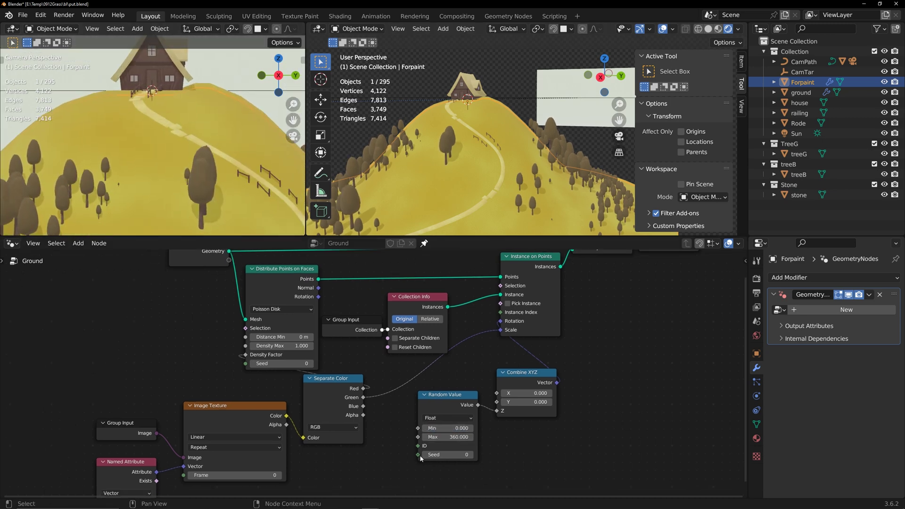
pyautogui.moveTo(418, 454); pyautogui.dragTo(404, 456)
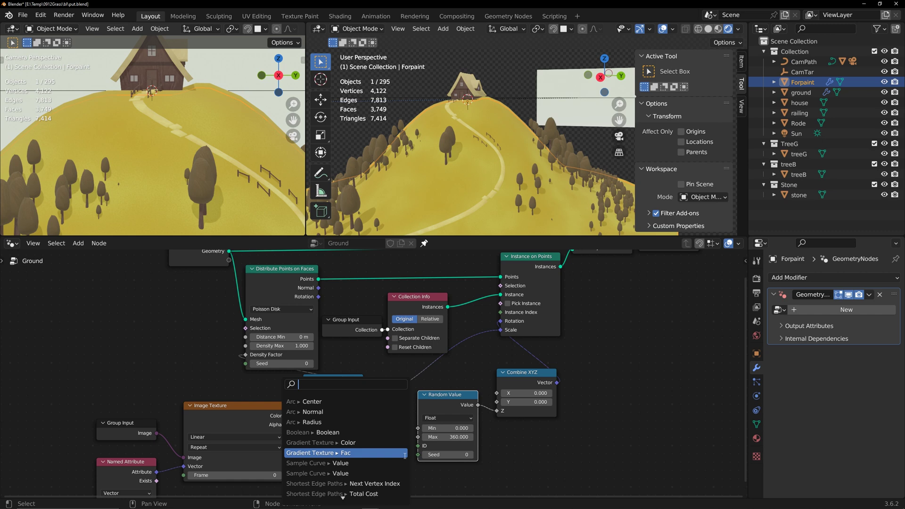
pyautogui.write('in')
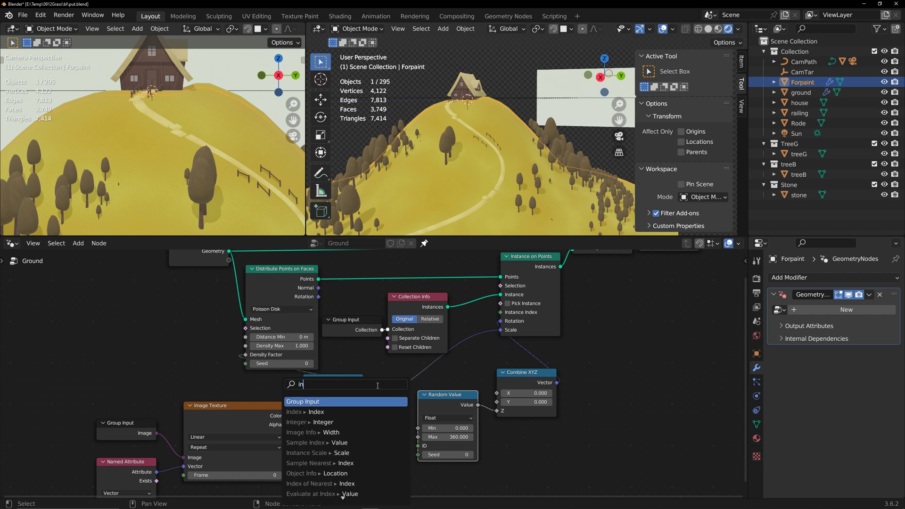
pyautogui.click(389, 402)
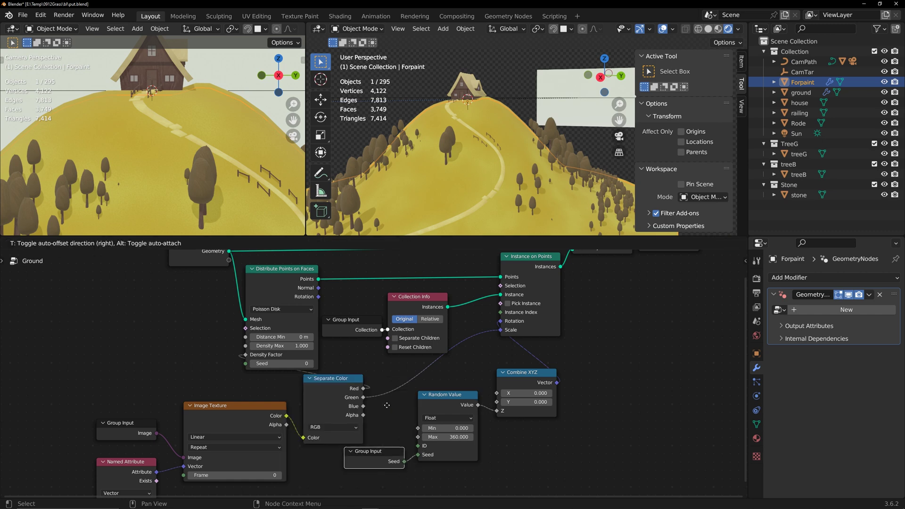
pyautogui.click(387, 406)
pyautogui.moveTo(620, 361); pyautogui.dragTo(633, 385, button='middle')
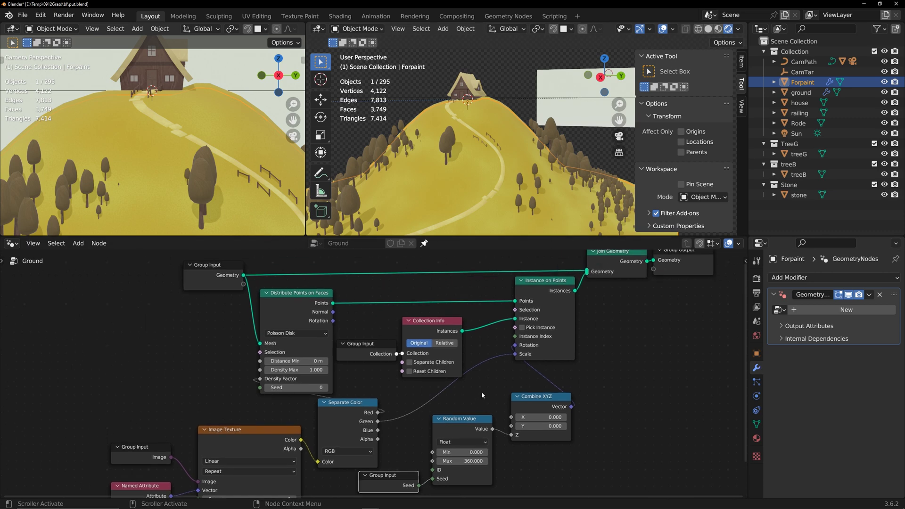
# - Select the ground object and set its Geometry Nodes modifier's Seed to 7
pyautogui.click(801, 92)
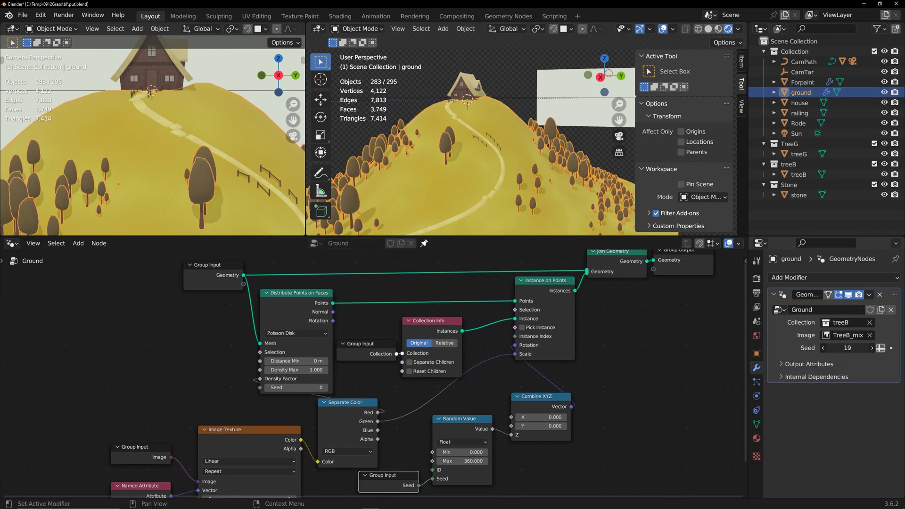
pyautogui.scroll(-3, 330, 339)
# - Rearrange the point distribution, image texture, Separate Color, Random Value and Combine XYZ nodes into a compact group with their inputs
pyautogui.moveTo(323, 333); pyautogui.dragTo(233, 329)
pyautogui.scroll(1, 221, 368)
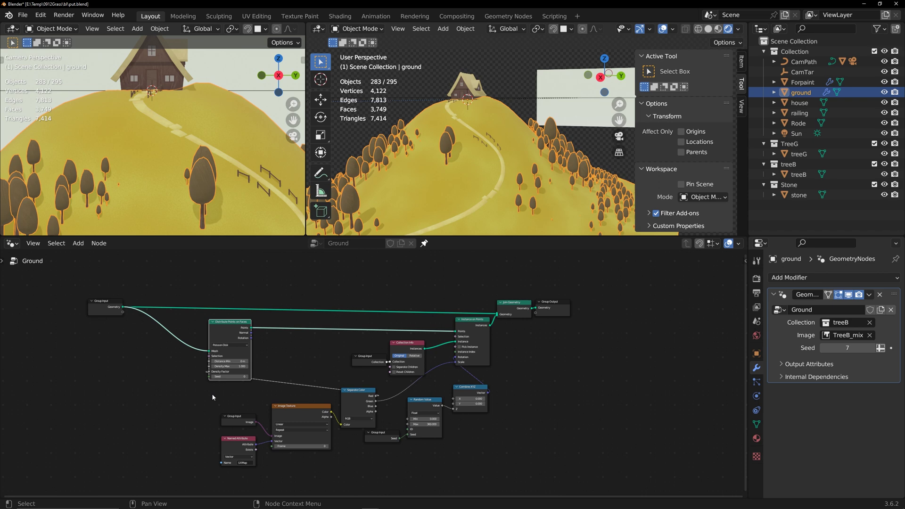
pyautogui.moveTo(212, 396); pyautogui.dragTo(353, 448)
pyautogui.moveTo(355, 391); pyautogui.dragTo(279, 404)
pyautogui.moveTo(236, 323); pyautogui.dragTo(331, 328)
pyautogui.moveTo(391, 390); pyautogui.dragTo(471, 436)
pyautogui.moveTo(466, 391); pyautogui.dragTo(421, 389)
pyautogui.moveTo(129, 373); pyautogui.dragTo(283, 480)
pyautogui.moveTo(282, 404); pyautogui.dragTo(283, 380)
# - Move the Join Geometry and Group Output nodes clear of the scattering nodes
pyautogui.moveTo(506, 285); pyautogui.dragTo(559, 310)
pyautogui.moveTo(514, 302); pyautogui.dragTo(541, 290)
pyautogui.moveTo(503, 404); pyautogui.dragTo(512, 389, button='middle')
# - Wrap all the tree scattering nodes in a frame and label it TreeB
pyautogui.moveTo(116, 286); pyautogui.dragTo(523, 464)
pyautogui.hotkey('ctrl', 'j')
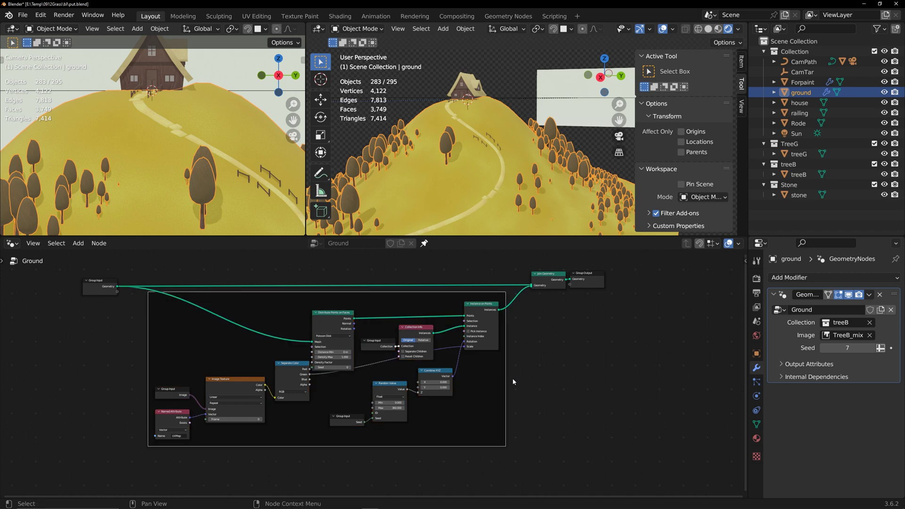
pyautogui.moveTo(372, 301); pyautogui.dragTo(390, 313)
pyautogui.click(745, 260)
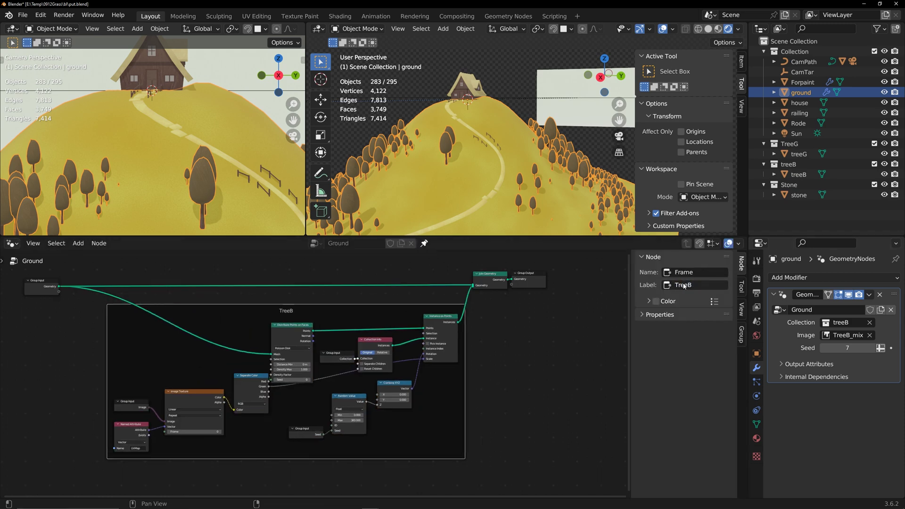
pyautogui.scroll(-2, 448, 358)
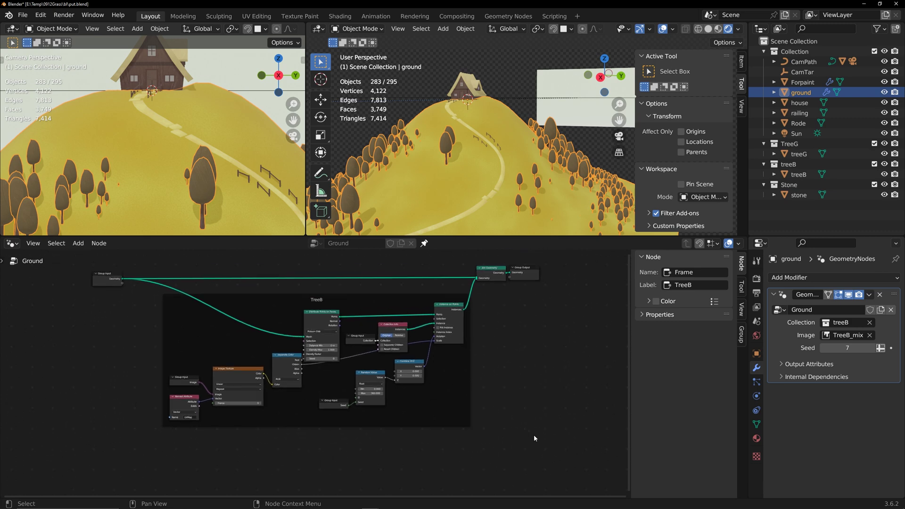
# - Duplicate the TreeB frame with all its nodes and place the copy directly below the original
pyautogui.moveTo(535, 438); pyautogui.dragTo(140, 286)
pyautogui.moveTo(468, 365); pyautogui.dragTo(496, 337, button='middle')
pyautogui.hotkey('shift', 'd')
pyautogui.click(533, 467)
pyautogui.moveTo(525, 407); pyautogui.dragTo(528, 373, button='middle')
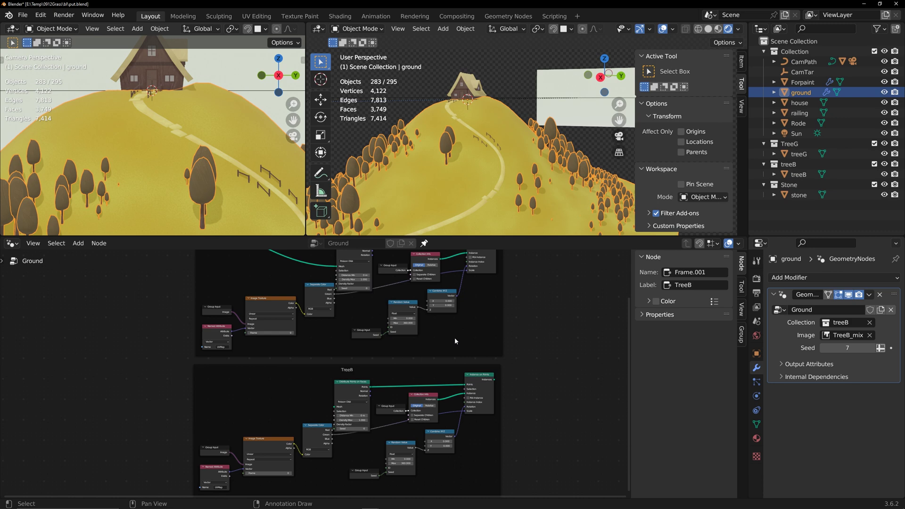
# - Change the duplicated frame's label to TreeG
pyautogui.moveTo(411, 361); pyautogui.dragTo(416, 393, button='middle')
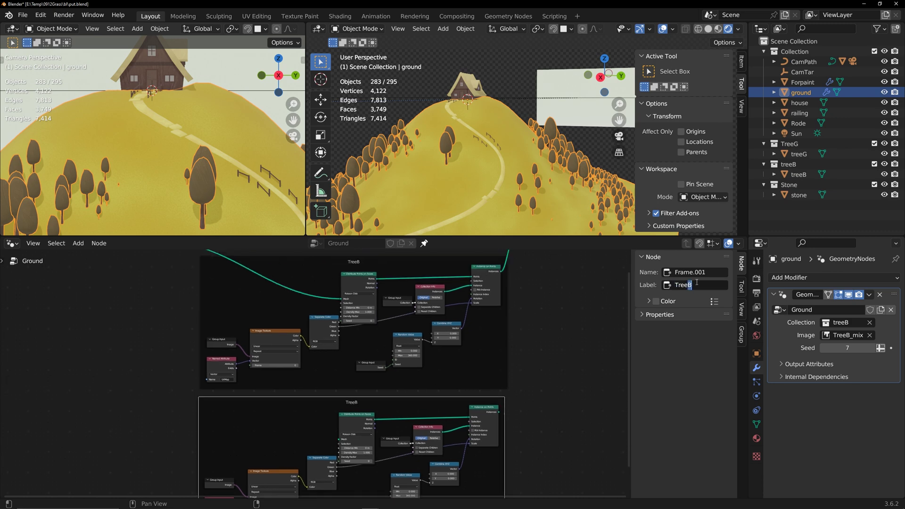
pyautogui.click(560, 352)
pyautogui.moveTo(550, 386); pyautogui.dragTo(560, 307, button='middle')
pyautogui.scroll(2, 560, 306)
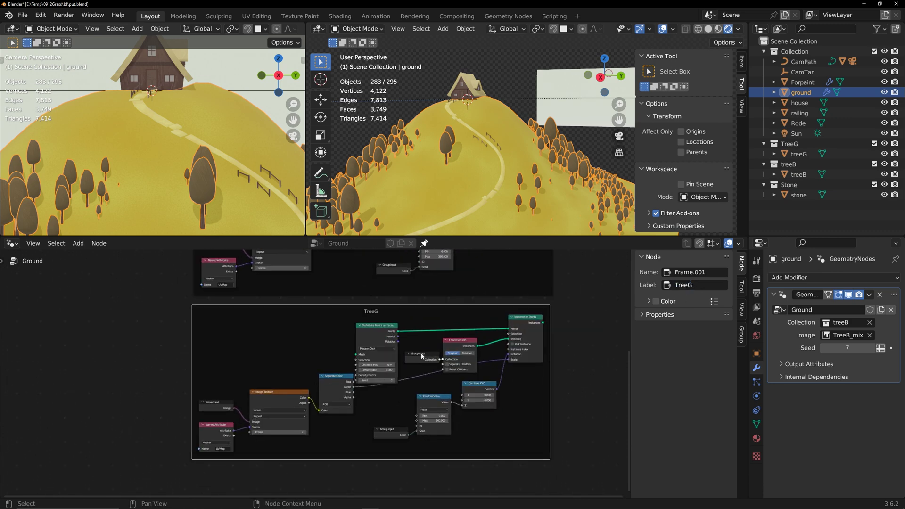
# - In the TreeG frame, delete the copied Group Input nodes and expose Collection Info's Collection through a new Group Input
pyautogui.click(422, 357)
pyautogui.scroll(1, 262, 429)
pyautogui.press('x')
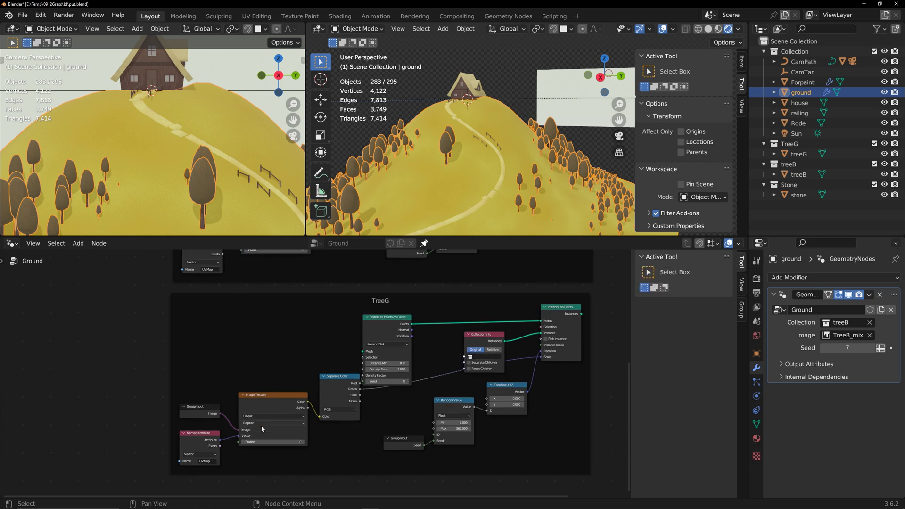
pyautogui.moveTo(464, 357); pyautogui.dragTo(449, 352)
pyautogui.click(404, 392)
pyautogui.click(412, 392)
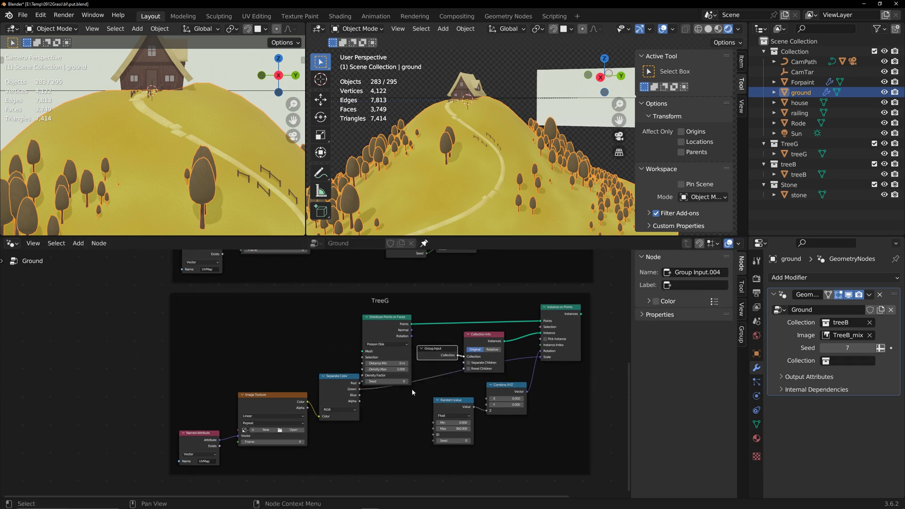
# - Expose the TreeG Image Texture node's Image through a new Group Input node
pyautogui.scroll(2, 412, 391)
pyautogui.moveTo(411, 392); pyautogui.dragTo(466, 351, button='middle')
pyautogui.moveTo(264, 395); pyautogui.dragTo(241, 370)
pyautogui.click(203, 412)
pyautogui.click(205, 423)
# - Expose the TreeG Random Value node's Seed through a new Group Input node
pyautogui.moveTo(492, 407); pyautogui.dragTo(426, 385)
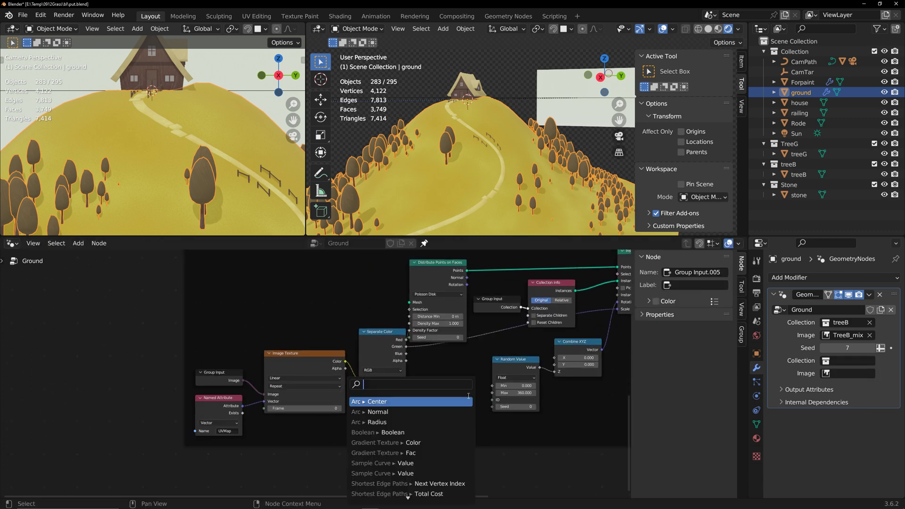
pyautogui.write('s')
pyautogui.press('BackSpace')
pyautogui.write('in')
pyautogui.press('Return')
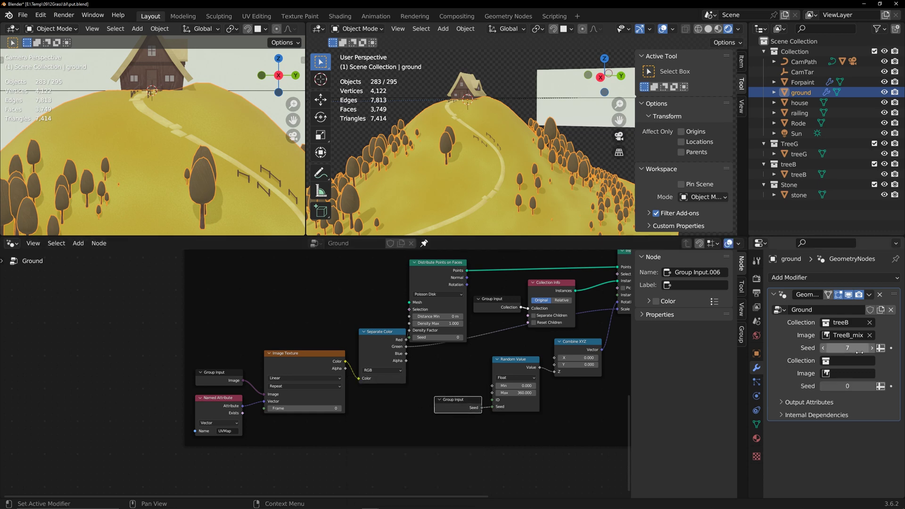
# - Set the second Collection input of the ground modifier to TreeG
pyautogui.click(861, 360)
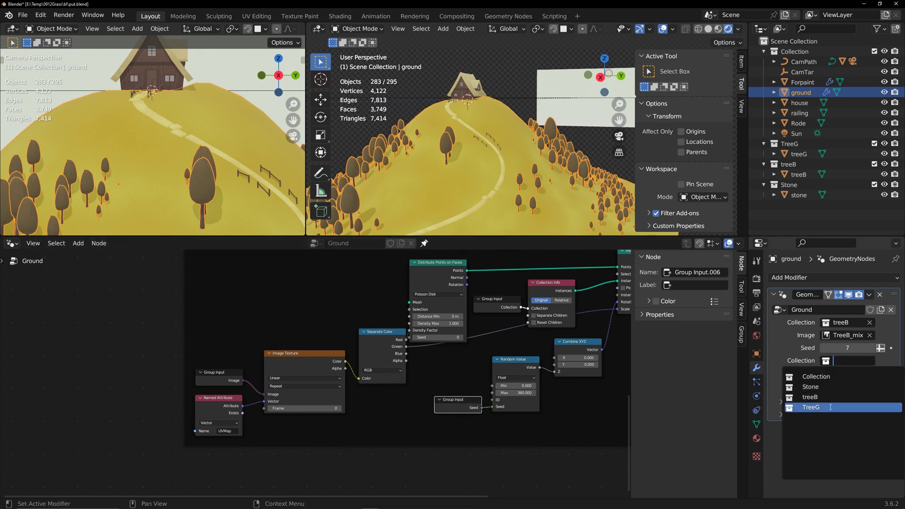
pyautogui.click(831, 409)
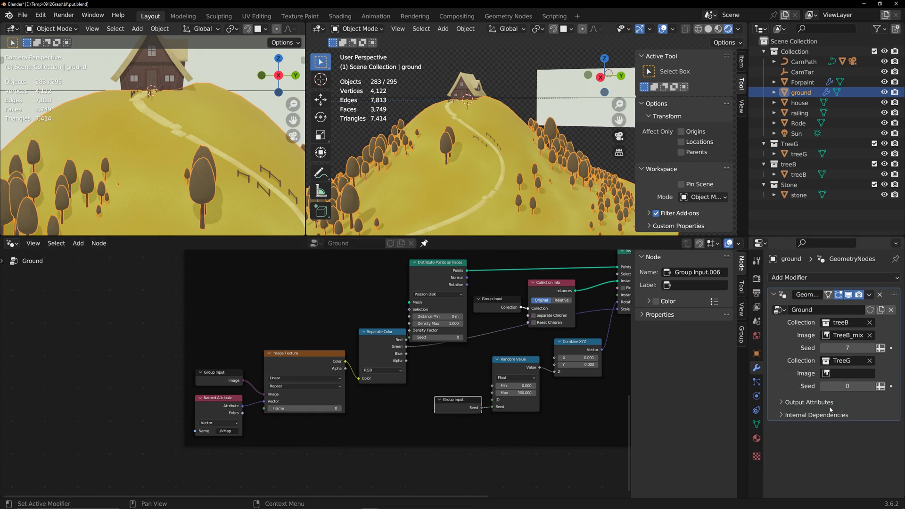
pyautogui.click(841, 374)
pyautogui.click(431, 466)
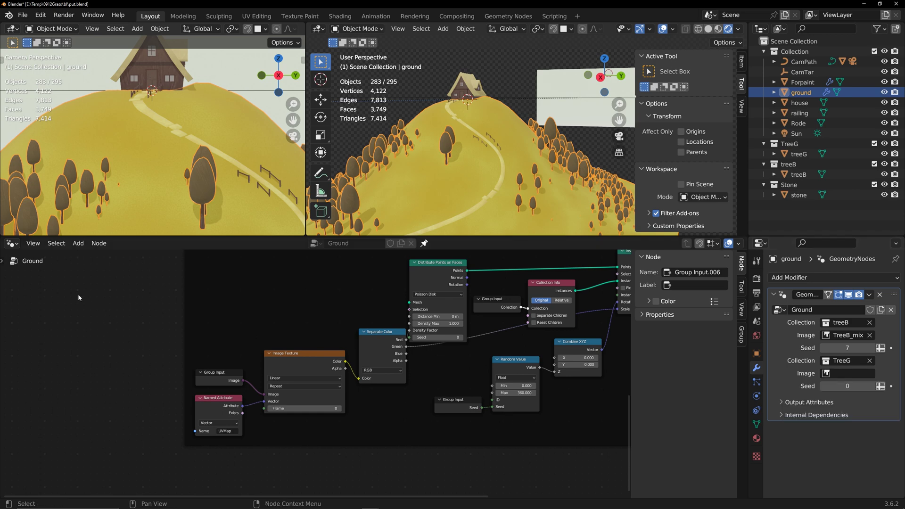
# - Show Forpaint's Paint material in the Shader Editor and enlarge the 3D viewports above it
pyautogui.click(12, 244)
pyautogui.click(32, 340)
pyautogui.click(802, 83)
pyautogui.click(471, 232)
pyautogui.click(451, 243)
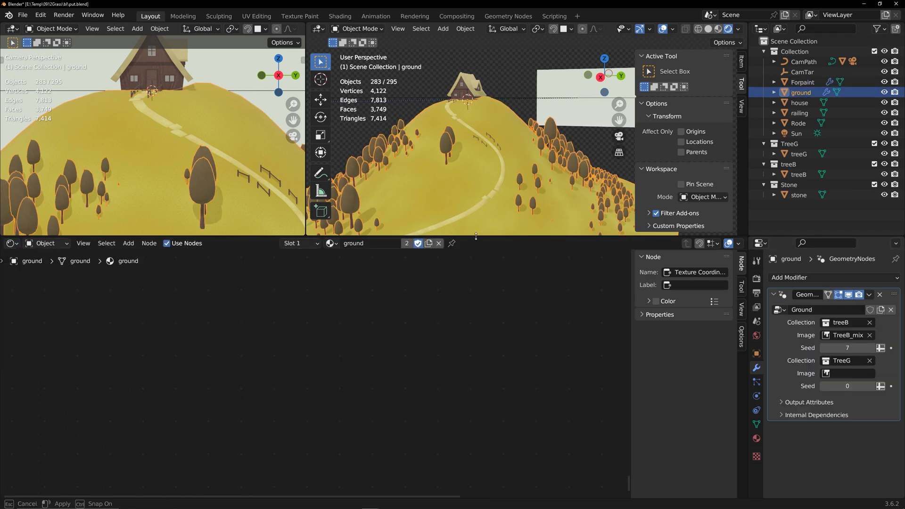
pyautogui.moveTo(477, 236); pyautogui.dragTo(476, 338)
pyautogui.click(802, 82)
pyautogui.press('Home')
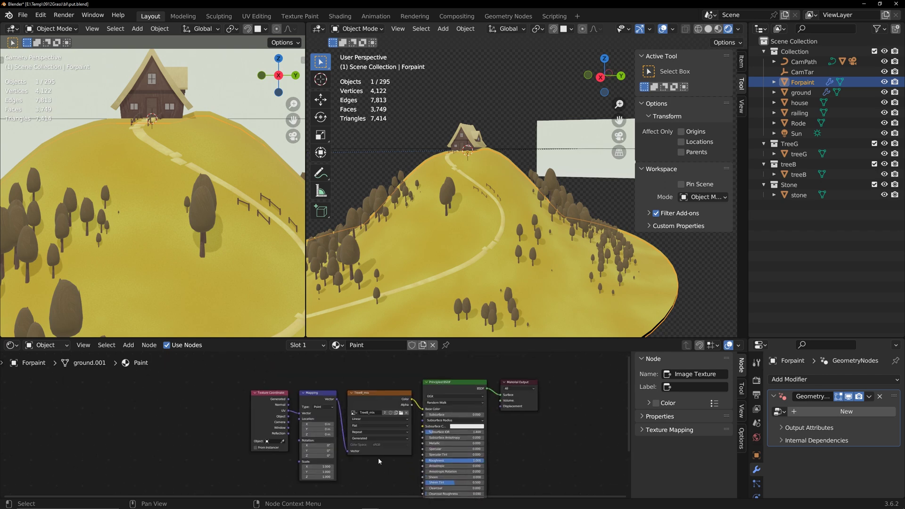
# - Replace the image in the Paint material's Image Texture node with a new 1024 px image named TreeG_mix
pyautogui.scroll(2, 380, 461)
pyautogui.click(441, 408)
pyautogui.click(392, 408)
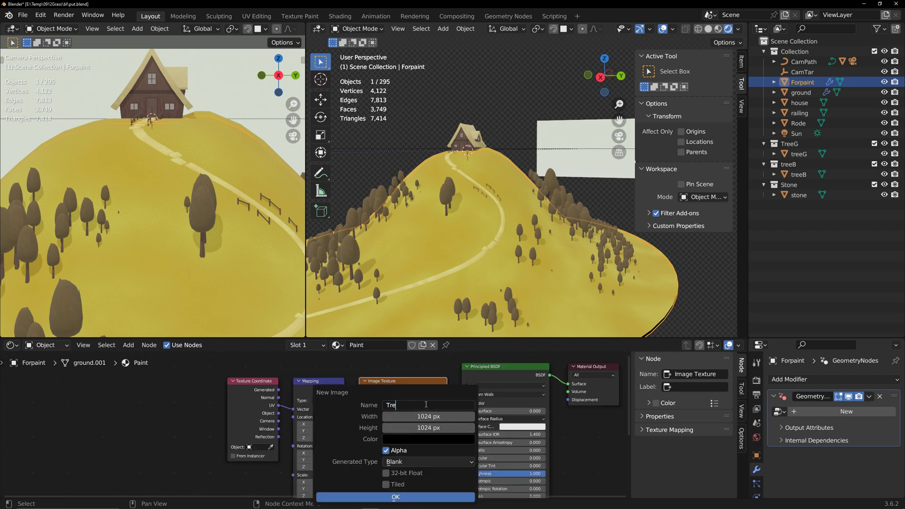
pyautogui.write('TreeG_mix')
pyautogui.click(412, 498)
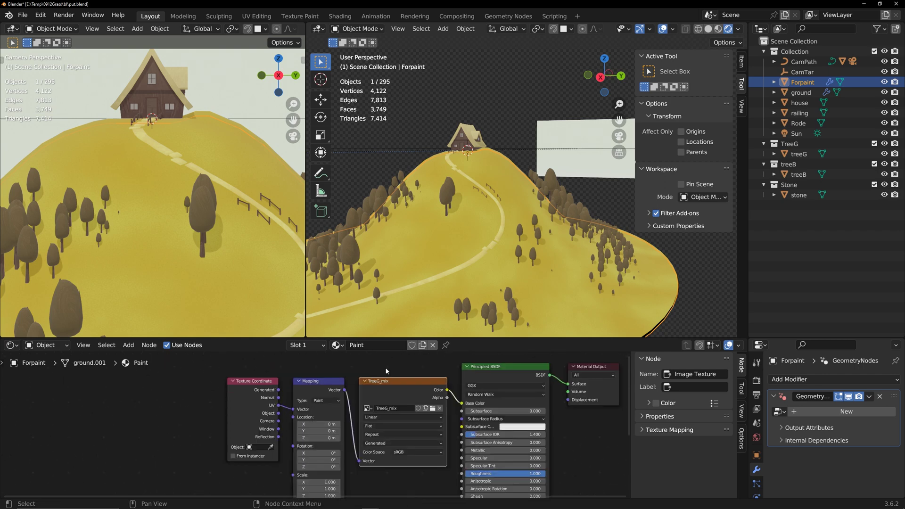
# - Select the ground object, switch the node area back to the Geometry Node Editor and enlarge it
pyautogui.click(797, 92)
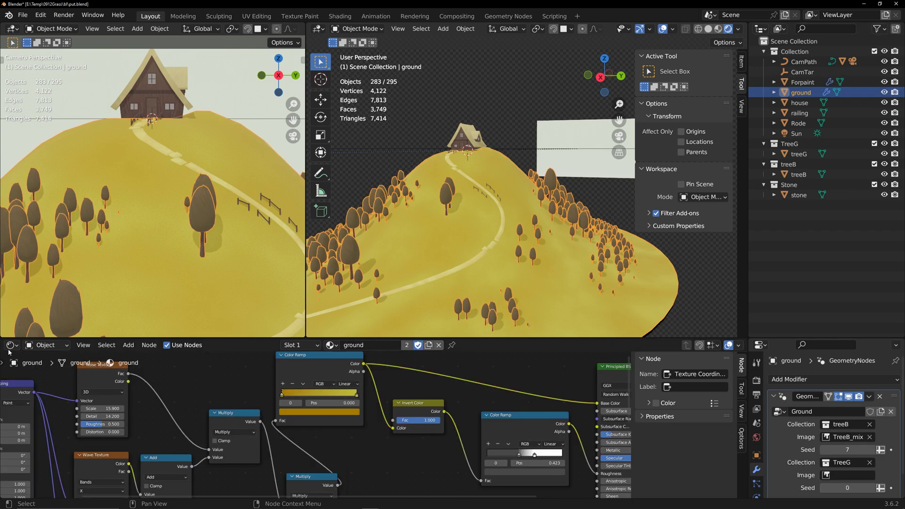
pyautogui.click(11, 345)
pyautogui.click(37, 429)
pyautogui.scroll(-4, 416, 383)
pyautogui.moveTo(437, 337); pyautogui.dragTo(437, 288)
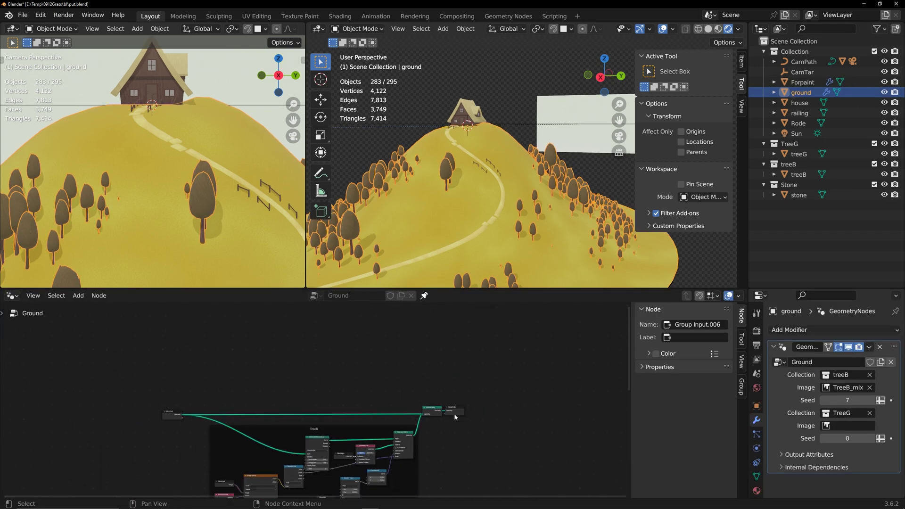
pyautogui.scroll(-2, 473, 439)
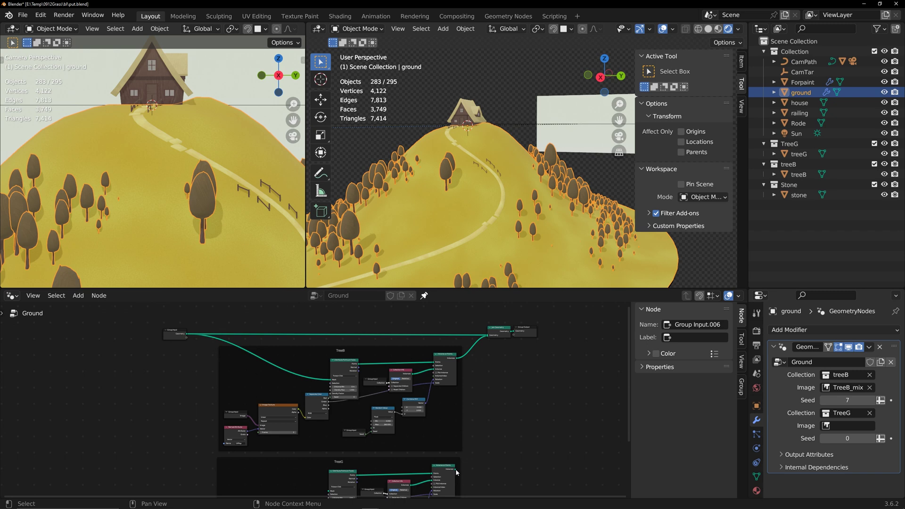
# - Link TreeG's Instances output to Join Geometry and its Distribute Points Mesh input to the Group Input's Geometry
pyautogui.moveTo(456, 472); pyautogui.dragTo(487, 336)
pyautogui.moveTo(203, 438); pyautogui.dragTo(245, 434, button='middle')
pyautogui.scroll(2, 237, 422)
pyautogui.moveTo(372, 481)
pyautogui.mouseDown(button='middle')
pyautogui.moveTo(369, 469)
pyautogui.moveTo(374, 475)
pyautogui.mouseUp(button='middle')
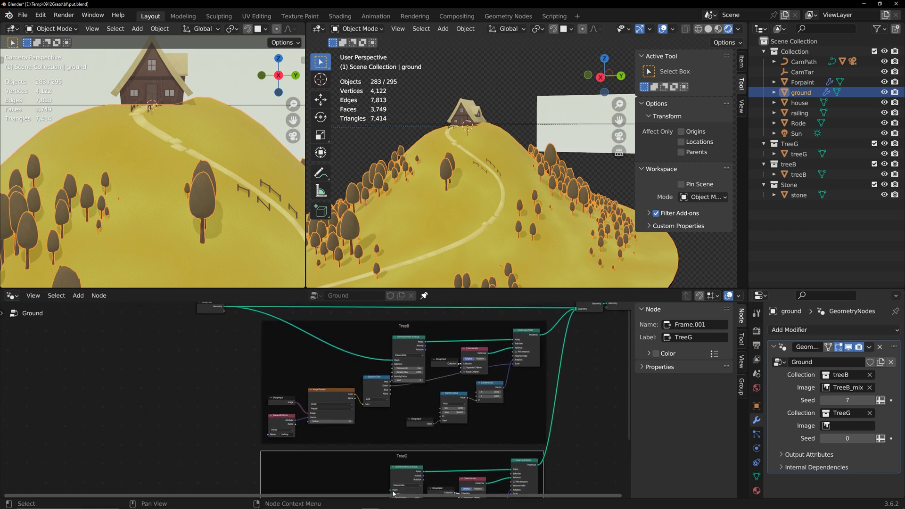
pyautogui.moveTo(390, 488); pyautogui.dragTo(225, 354)
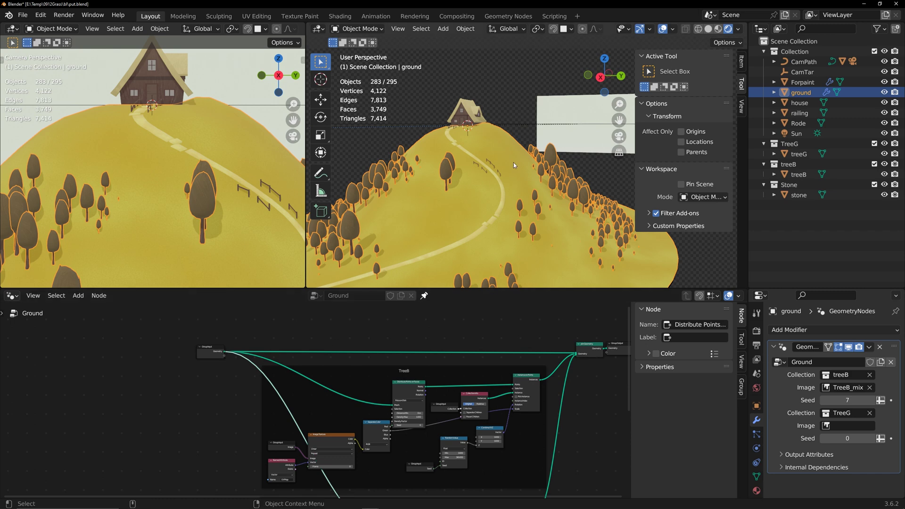
# - Put Forpaint in Texture Paint mode and paint a small yellow area on the TreeG_mix texture
pyautogui.click(802, 82)
pyautogui.click(357, 29)
pyautogui.click(358, 99)
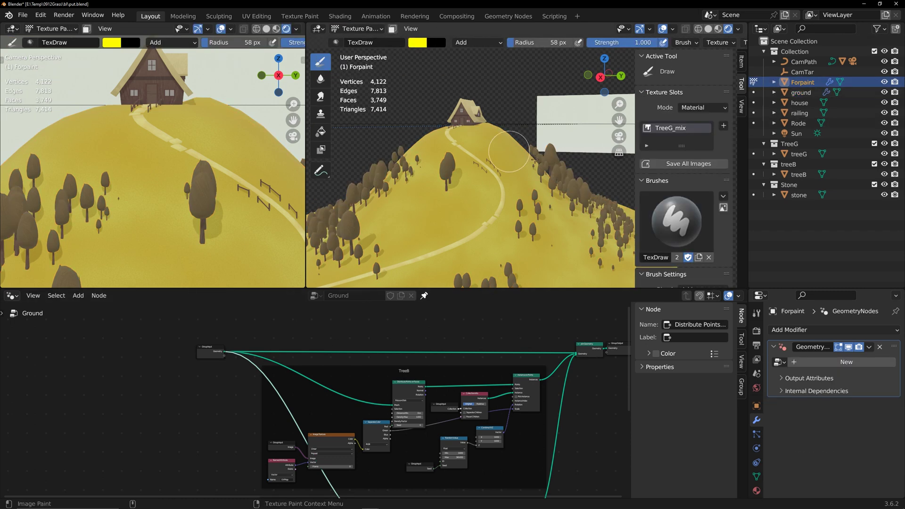
pyautogui.scroll(-6, 689, 179)
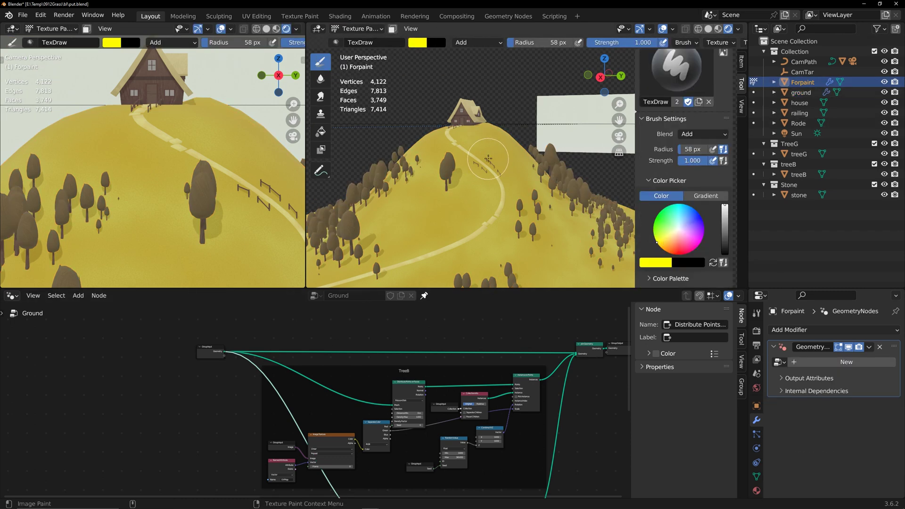
pyautogui.moveTo(488, 159); pyautogui.dragTo(467, 228, button='middle')
# - Return to Object Mode and set the ground modifier's second Image input to TreeG_mix
pyautogui.click(357, 28)
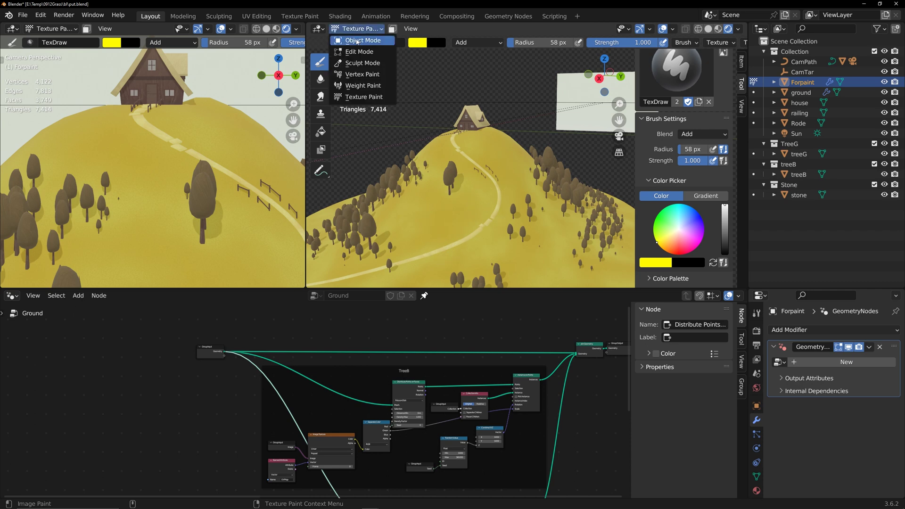
pyautogui.click(358, 46)
pyautogui.click(801, 92)
pyautogui.click(846, 425)
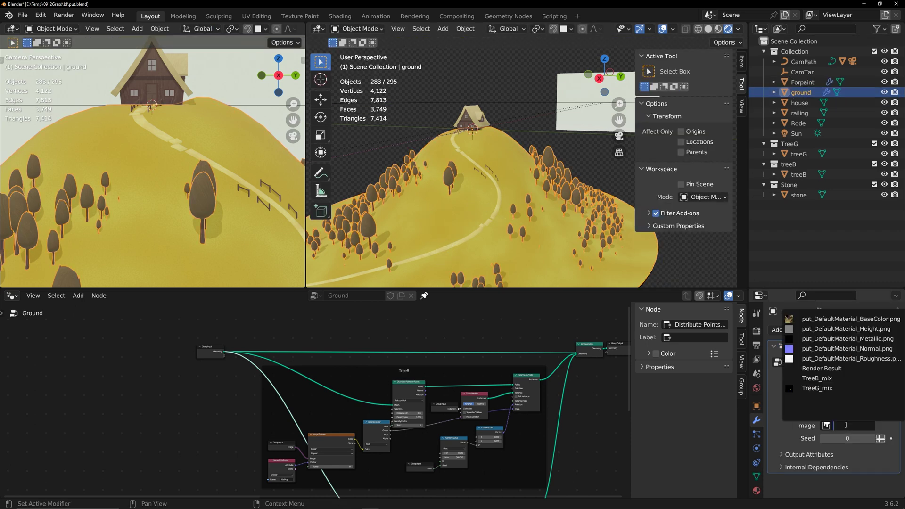
pyautogui.click(820, 386)
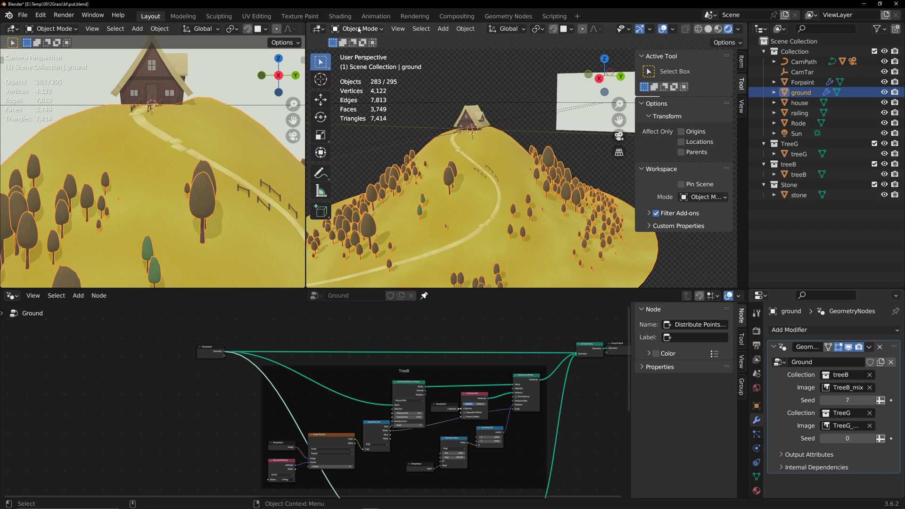
# - Texture paint yellow strokes on Forpaint's TreeG_mix image at the front foot of the hill and near the house
pyautogui.click(803, 82)
pyautogui.click(357, 29)
pyautogui.click(364, 98)
pyautogui.moveTo(415, 198); pyautogui.dragTo(428, 200, button='middle')
pyautogui.keyDown('shift'); pyautogui.moveTo(426, 264); pyautogui.dragTo(423, 217, button='middle'); pyautogui.keyUp('shift')
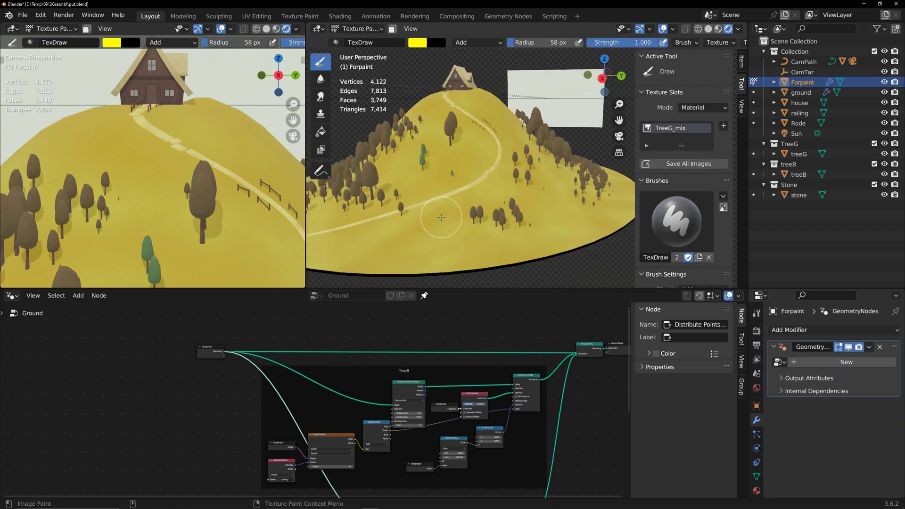
pyautogui.scroll(2, 442, 216)
pyautogui.moveTo(444, 211); pyautogui.dragTo(409, 244)
pyautogui.moveTo(415, 221); pyautogui.dragTo(394, 244, button='middle')
pyautogui.moveTo(471, 182); pyautogui.dragTo(466, 217)
pyautogui.scroll(-3, 463, 185)
pyautogui.scroll(-3, 171, 201)
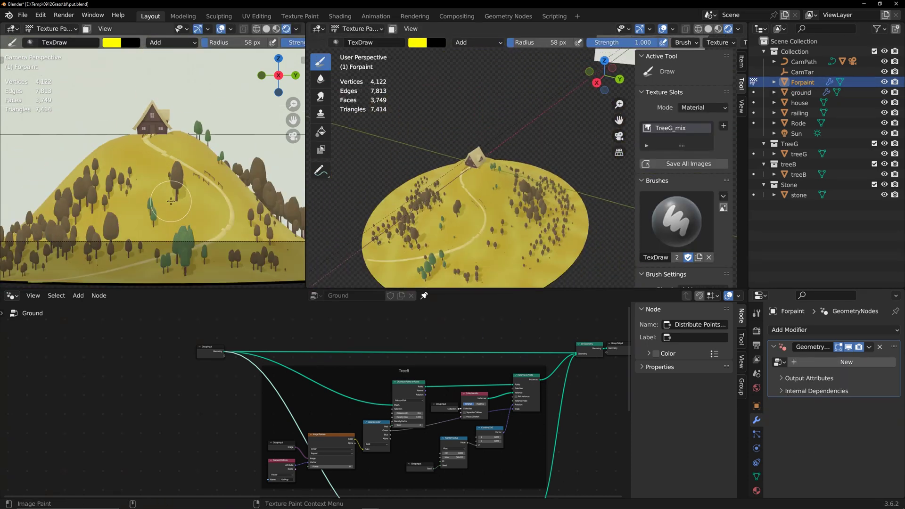
# - Paint another yellow stroke on the TreeG_mix texture along the slope beside the house
pyautogui.moveTo(351, 200); pyautogui.dragTo(421, 185, button='middle')
pyautogui.moveTo(420, 184)
pyautogui.mouseDown()
pyautogui.moveTo(462, 184)
pyautogui.moveTo(443, 202)
pyautogui.mouseUp()
pyautogui.moveTo(396, 219); pyautogui.dragTo(457, 212, button='middle')
# - Reduce the brush radius to 32 px and paint more green-tree areas on the back slope of the hill
pyautogui.press('[')
pyautogui.press('[')
pyautogui.press('[')
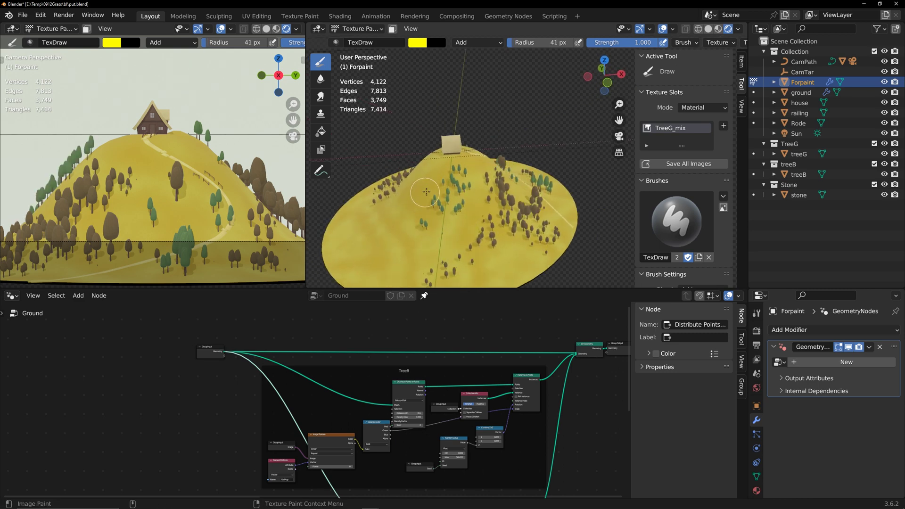
pyautogui.press('[')
pyautogui.press('[')
pyautogui.moveTo(459, 214)
pyautogui.mouseDown()
pyautogui.moveTo(439, 208)
pyautogui.moveTo(444, 188)
pyautogui.mouseUp()
pyautogui.moveTo(439, 193)
pyautogui.mouseDown(button='middle')
pyautogui.moveTo(330, 194)
pyautogui.moveTo(438, 189)
pyautogui.moveTo(426, 181)
pyautogui.mouseUp(button='middle')
pyautogui.scroll(-9, 684, 198)
pyautogui.scroll(3, 431, 210)
pyautogui.keyDown('shift'); pyautogui.moveTo(431, 212); pyautogui.dragTo(604, 204, button='middle'); pyautogui.keyUp('shift')
# - Duplicate the TreeG frame with its nodes, place the copy below it and label the copy Stone
pyautogui.moveTo(420, 288); pyautogui.dragTo(417, 236)
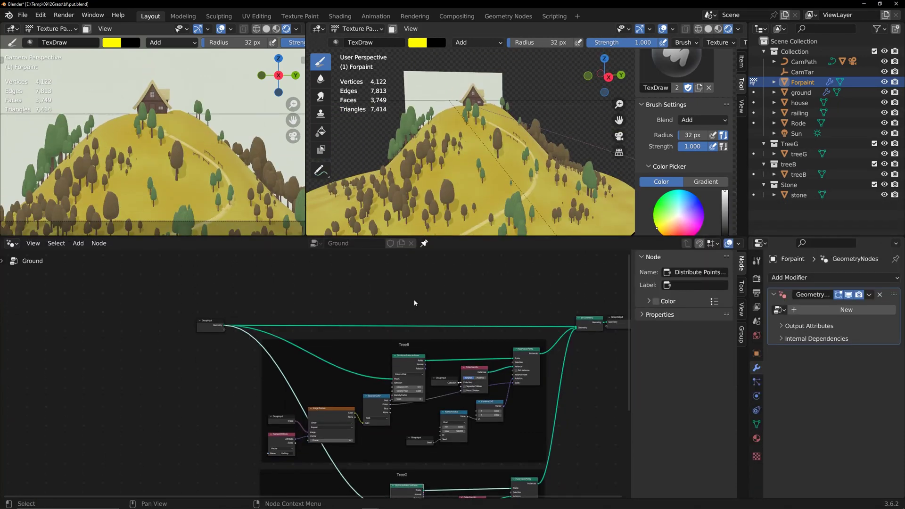
pyautogui.scroll(-3, 566, 424)
pyautogui.moveTo(599, 467); pyautogui.dragTo(537, 353, button='middle')
pyautogui.moveTo(214, 330); pyautogui.dragTo(536, 446)
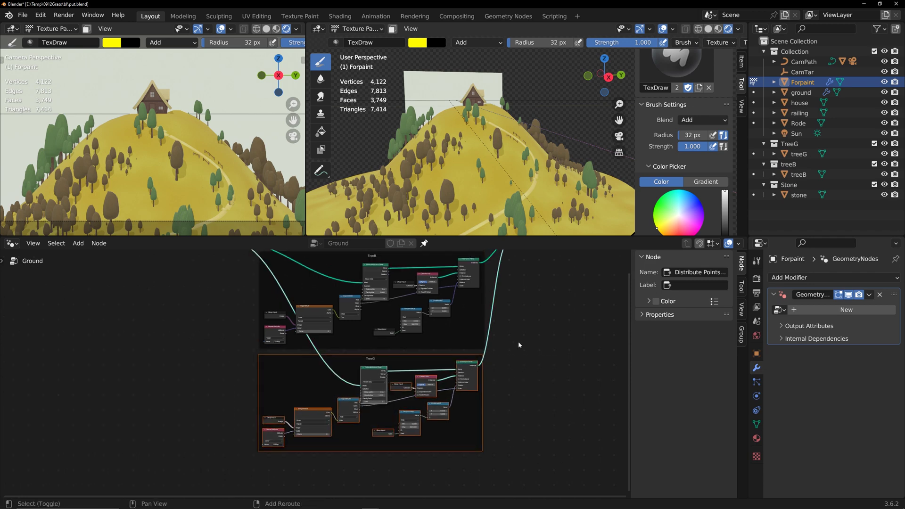
pyautogui.scroll(2, 514, 323)
pyautogui.click(702, 285)
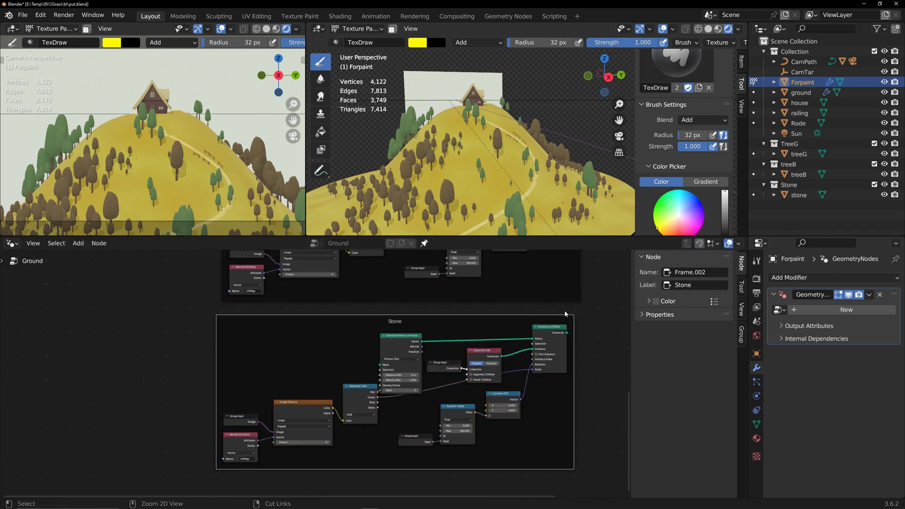
# - Replace the Stone frame's collection and image inputs with new group inputs feeding Collection Info and Image Texture
pyautogui.moveTo(594, 343); pyautogui.dragTo(585, 313, button='middle')
pyautogui.click(433, 336)
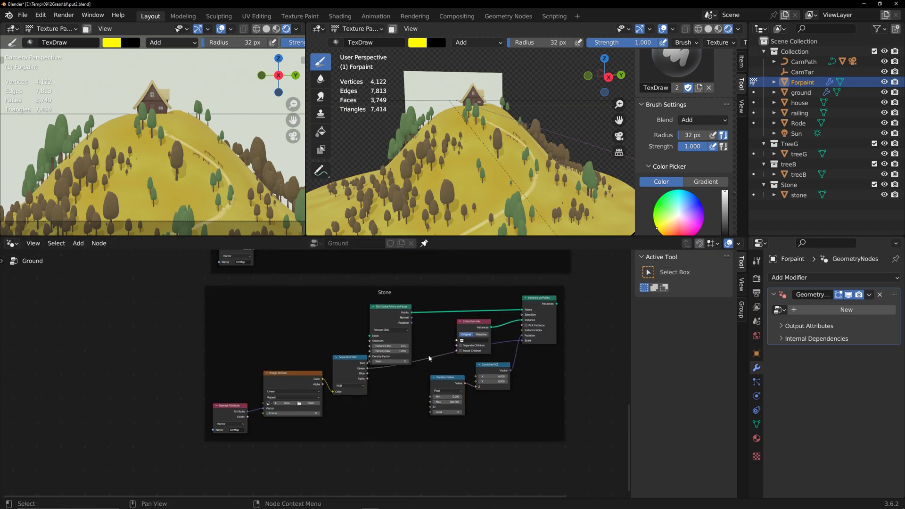
pyautogui.scroll(2, 455, 406)
pyautogui.moveTo(456, 407); pyautogui.dragTo(479, 393, button='middle')
pyautogui.scroll(1, 390, 405)
pyautogui.moveTo(389, 405); pyautogui.dragTo(407, 398, button='middle')
pyautogui.moveTo(285, 405); pyautogui.dragTo(262, 384)
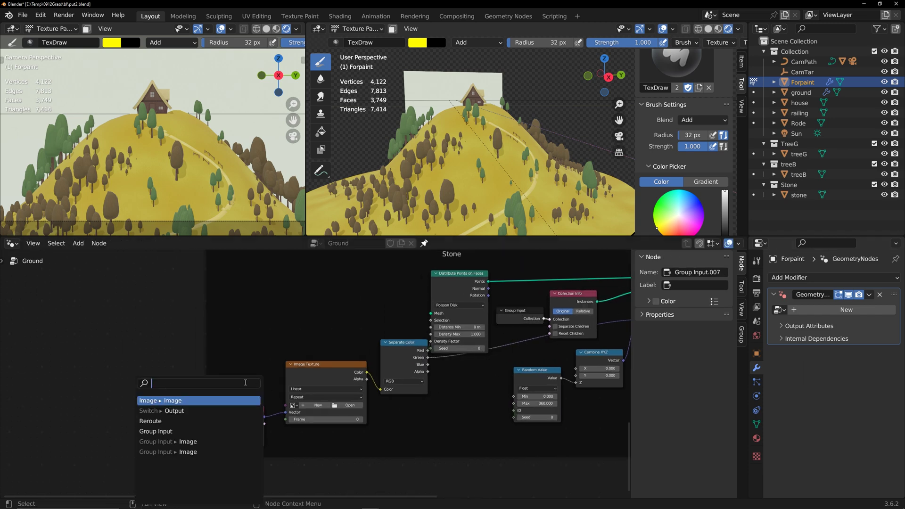
pyautogui.click(221, 444)
pyautogui.click(222, 445)
# - Connect a new Seed group input to the Random Value node in the Stone frame
pyautogui.moveTo(514, 418); pyautogui.dragTo(498, 385)
pyautogui.write('in')
pyautogui.press('Return')
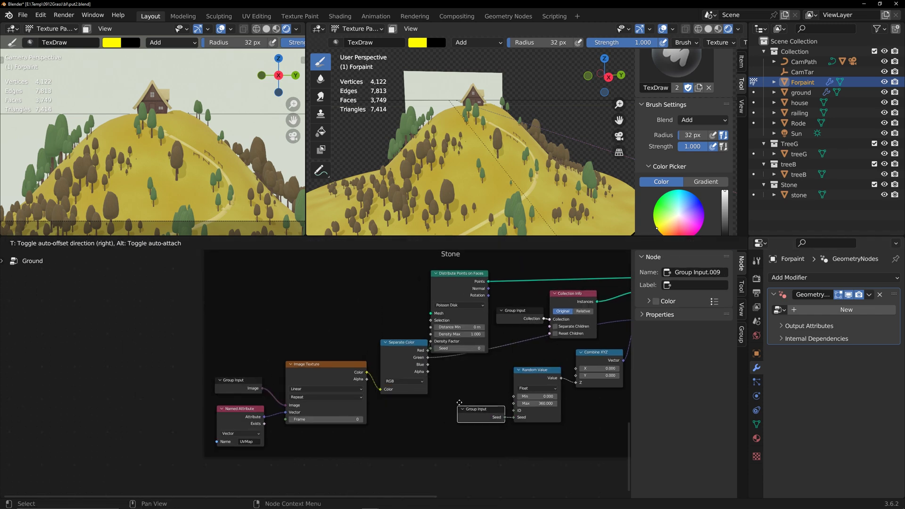
pyautogui.click(504, 412)
# - Switch to Object Mode, select the ground and enlarge the 3D viewports above the node editor
pyautogui.click(360, 28)
pyautogui.click(364, 41)
pyautogui.click(445, 161)
pyautogui.moveTo(491, 236); pyautogui.dragTo(491, 283)
# - Set the lower area to the Geometry Node Editor and select the Forpaint object
pyautogui.click(12, 282)
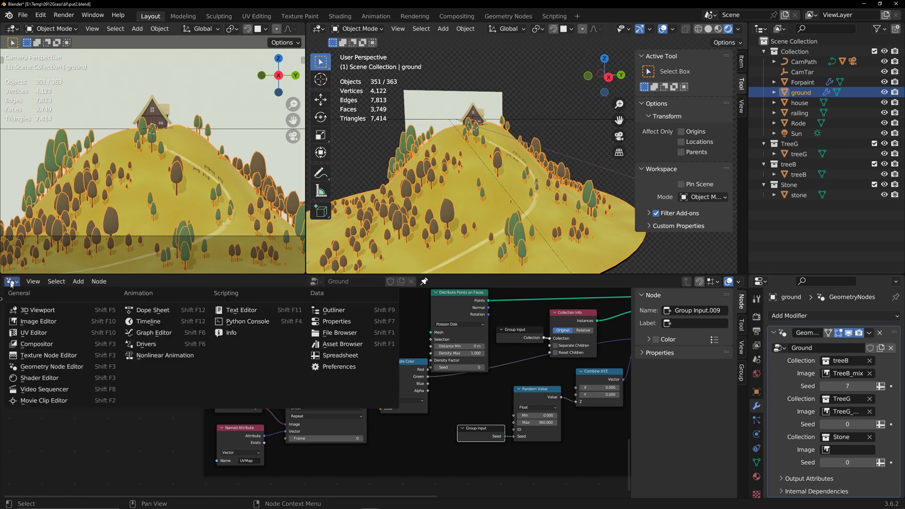
pyautogui.click(52, 368)
pyautogui.click(803, 82)
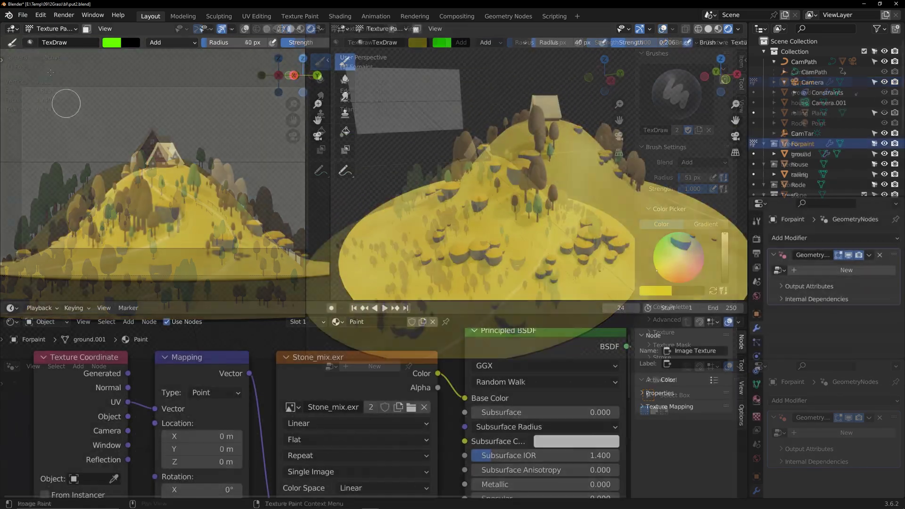
# - Replace the camera view with an Image Editor showing Stone_mix.exr and open the dialog for saving the image as a file
pyautogui.click(12, 29)
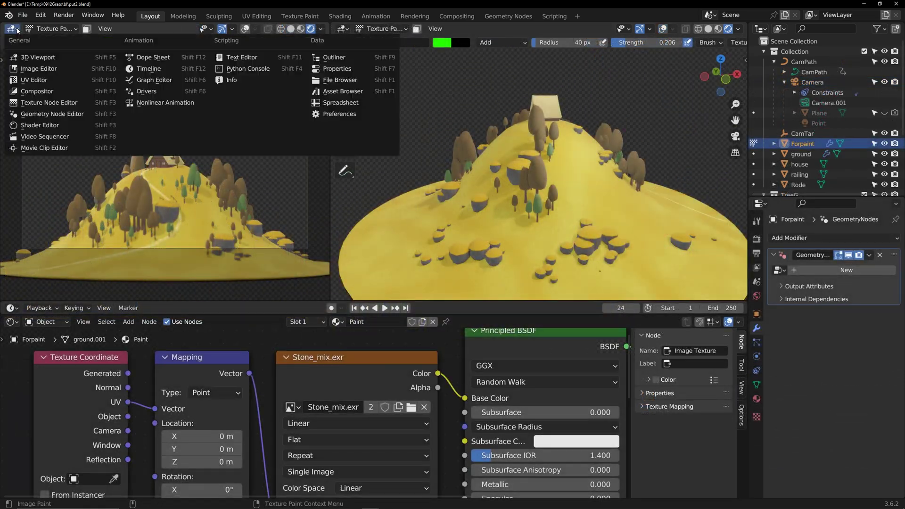
pyautogui.click(28, 69)
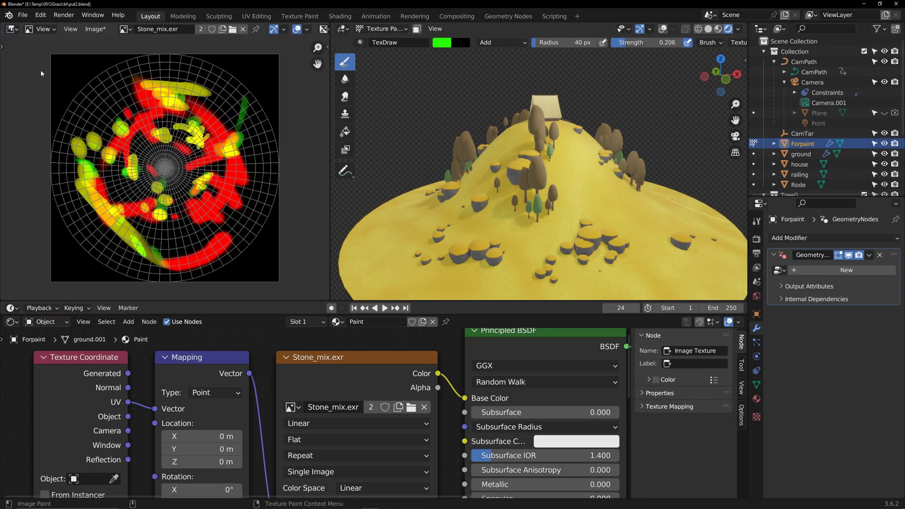
pyautogui.click(95, 29)
pyautogui.click(129, 148)
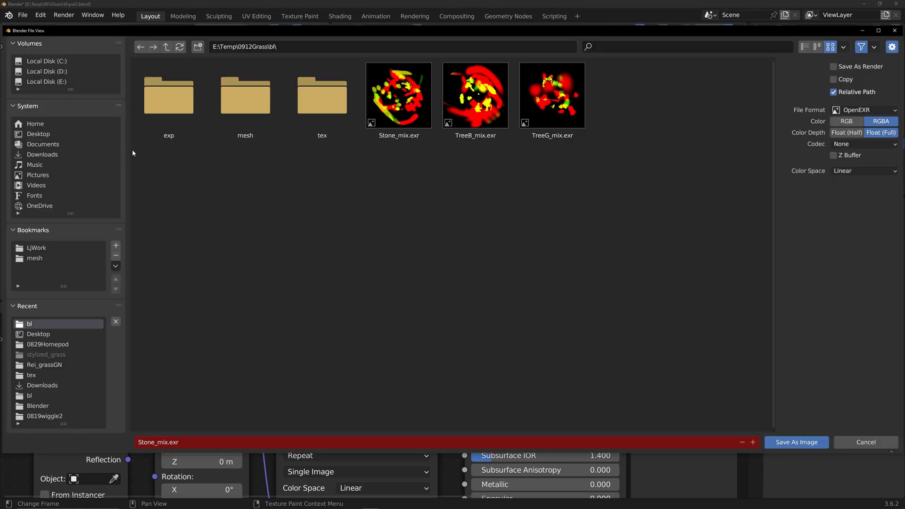